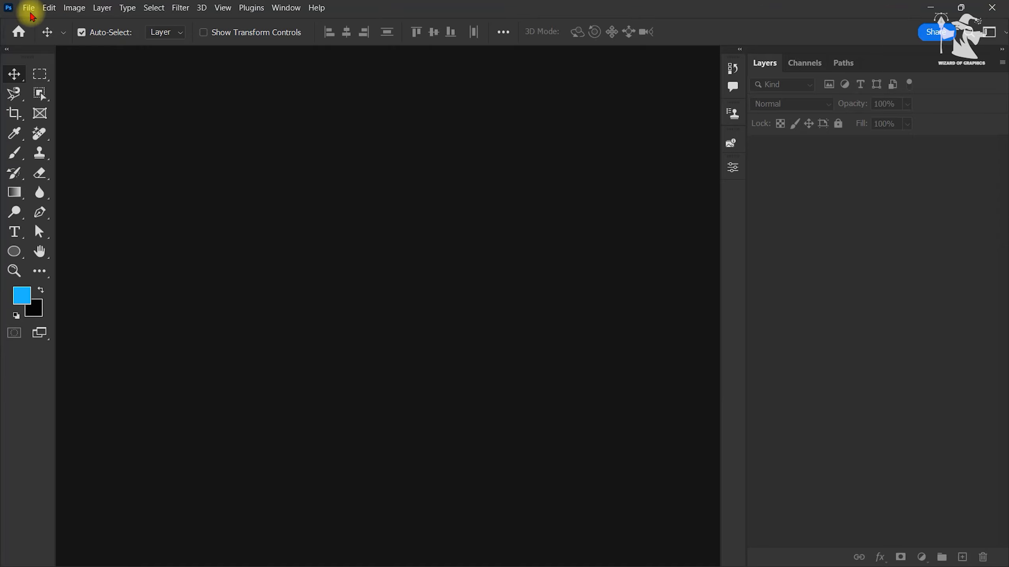
Step: Open the Unsplash couple photo and "glass 1" together from the broken-glass-effect folder
left_click(31, 12)
left_click(38, 24)
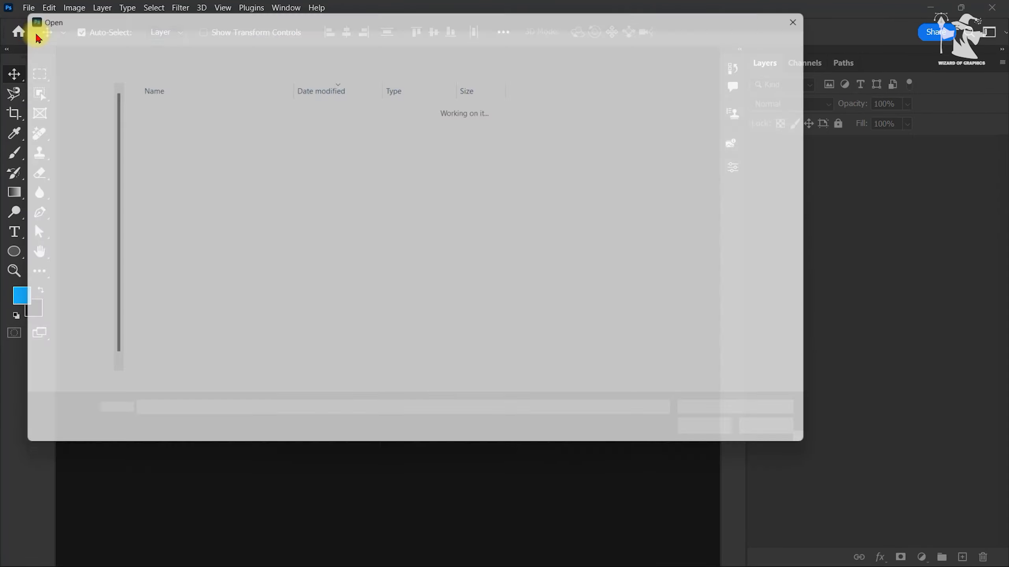
left_click(158, 119)
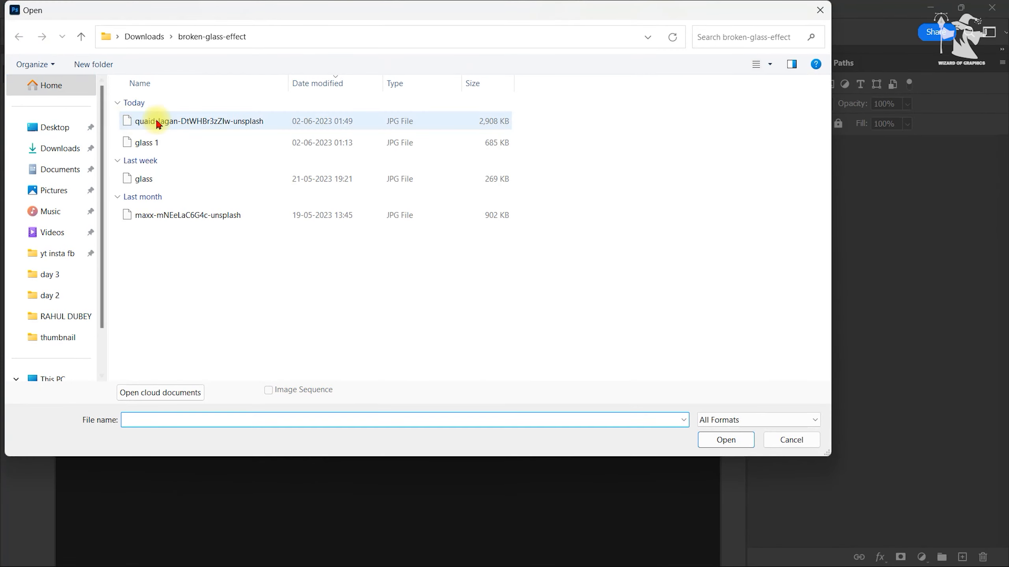
left_click(163, 143, "ctrl")
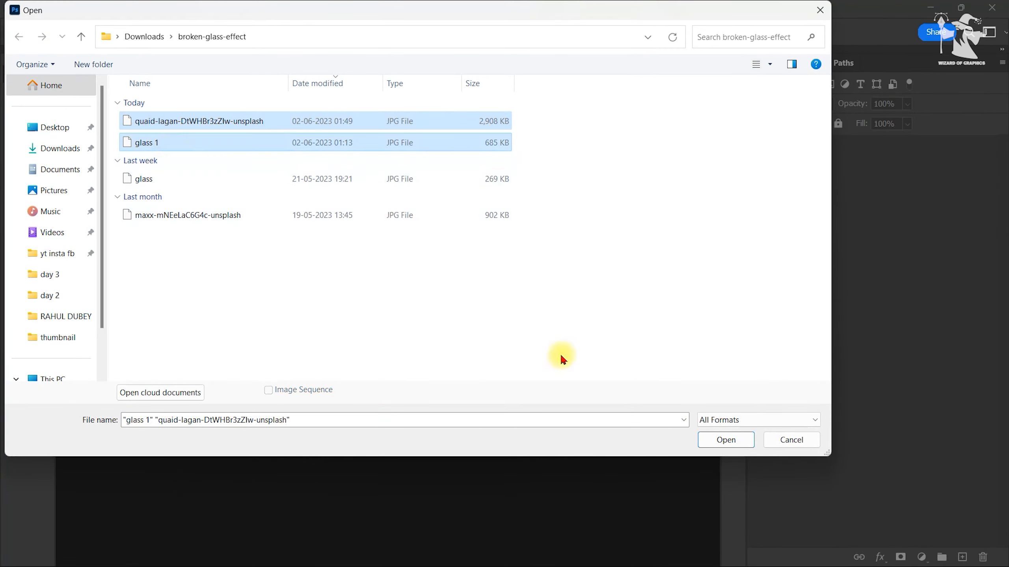
left_click(725, 440)
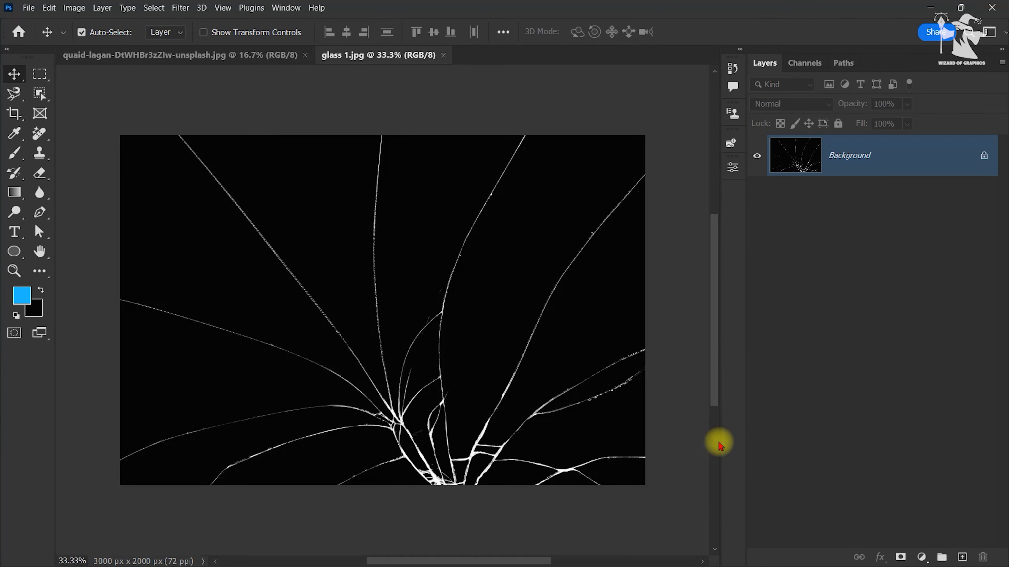
Step: Convert the couple photo's Background layer to a Smart Object
left_click(225, 59)
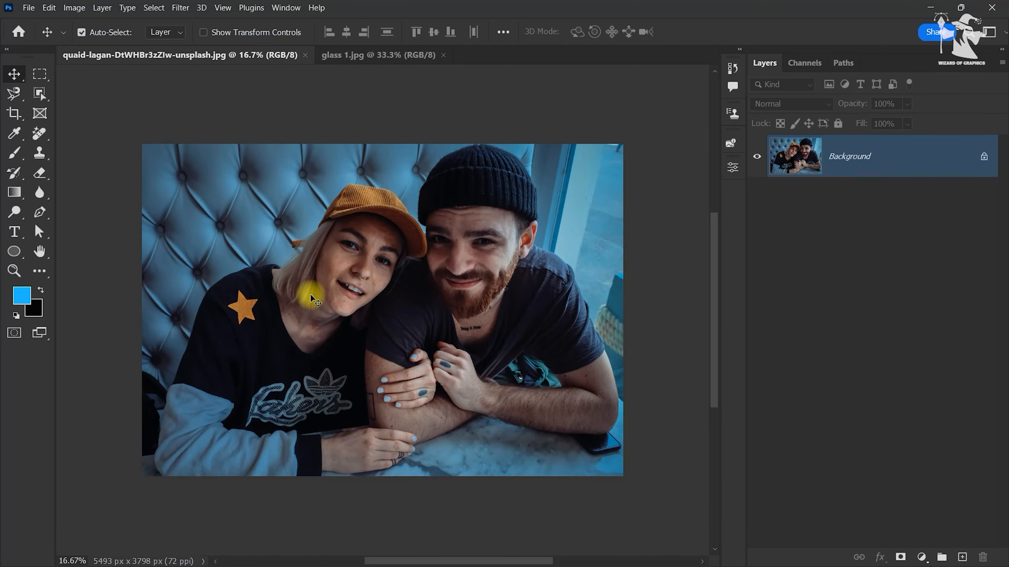
left_click(350, 59)
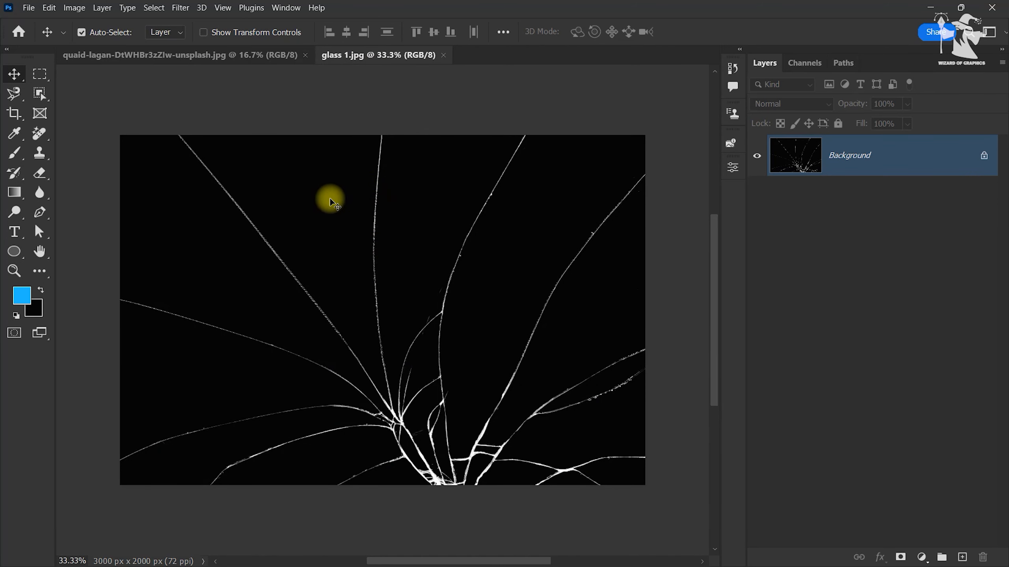
left_click(235, 59)
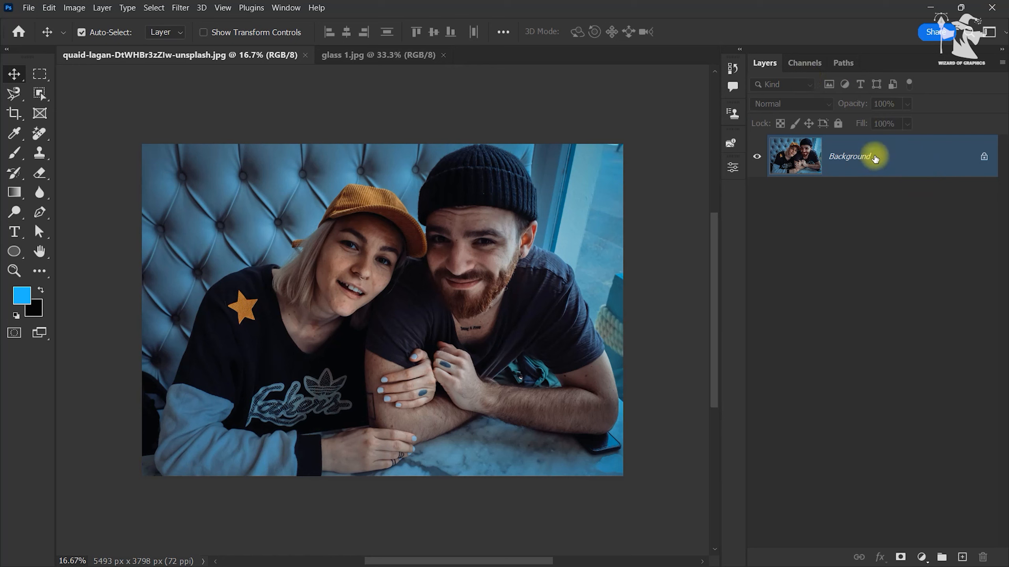
right_click(875, 158)
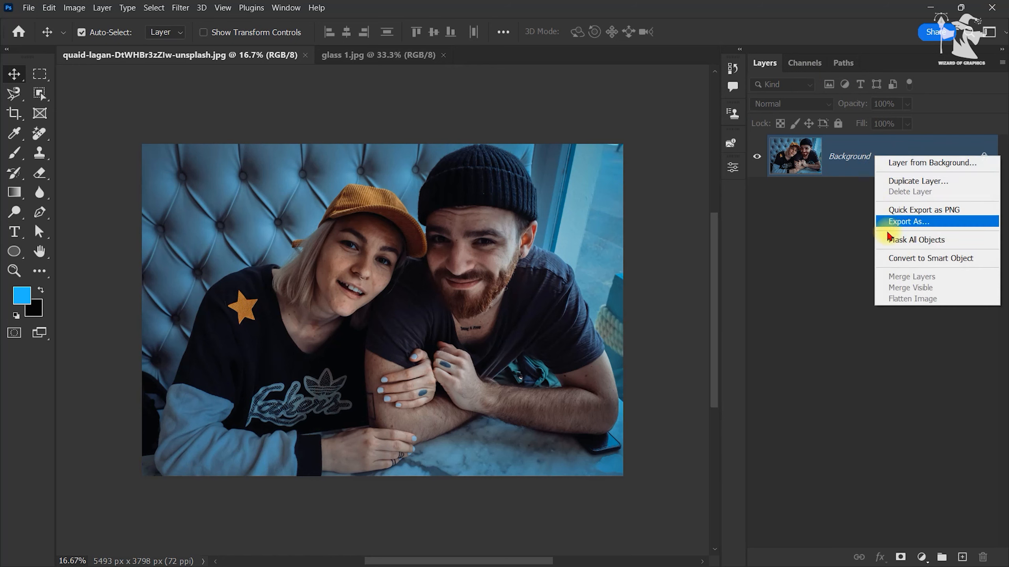
left_click(910, 258)
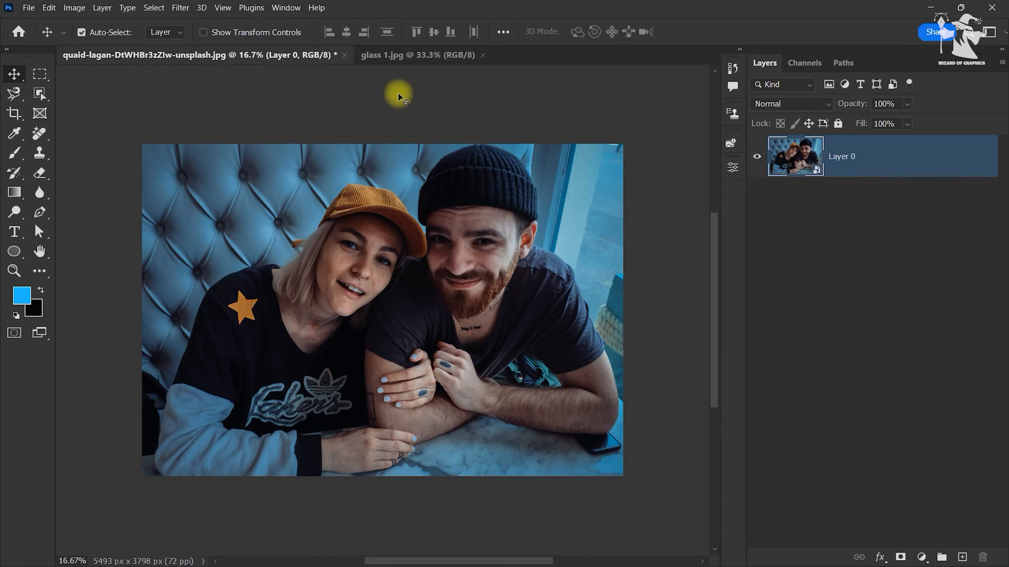
Step: Copy the cracked-glass image from glass 1.jpg into the couple photo and stretch it to cover the whole canvas, 183.10% wide and 189.90% high
left_click(411, 55)
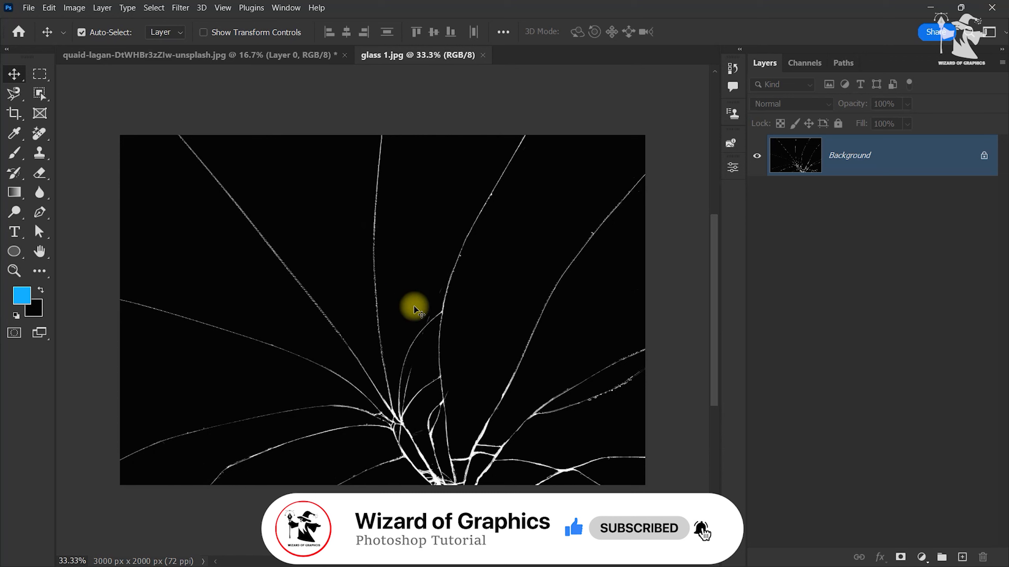
left_click_drag(461, 326, 332, 283)
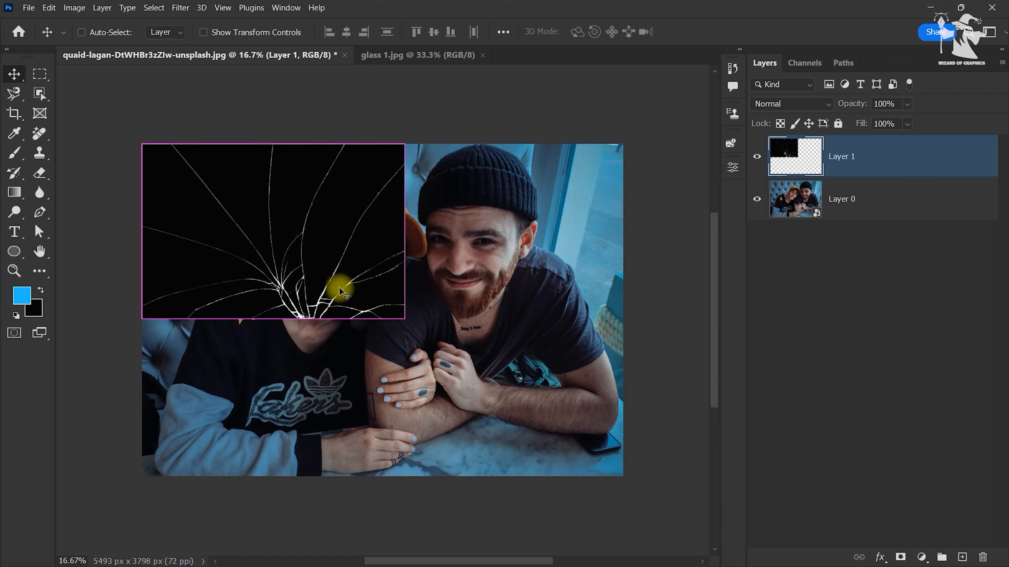
key("ctrl+t")
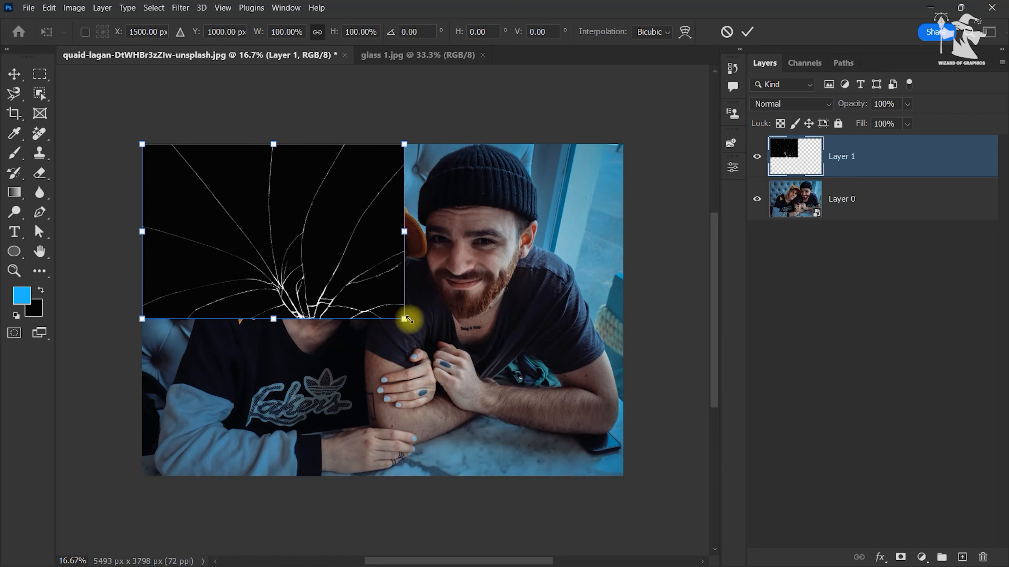
left_click_drag(405, 319, 623, 476)
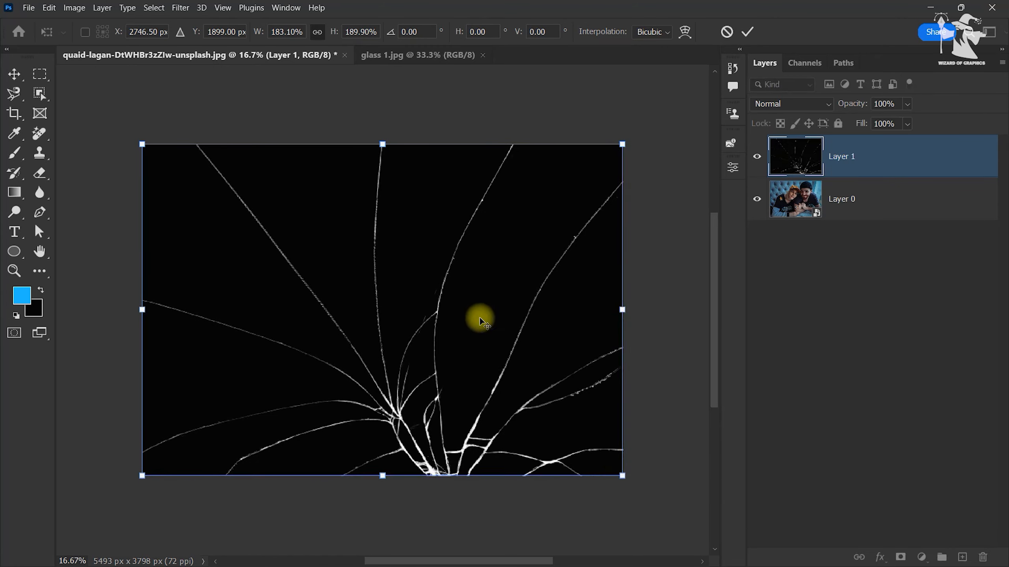
key("Return")
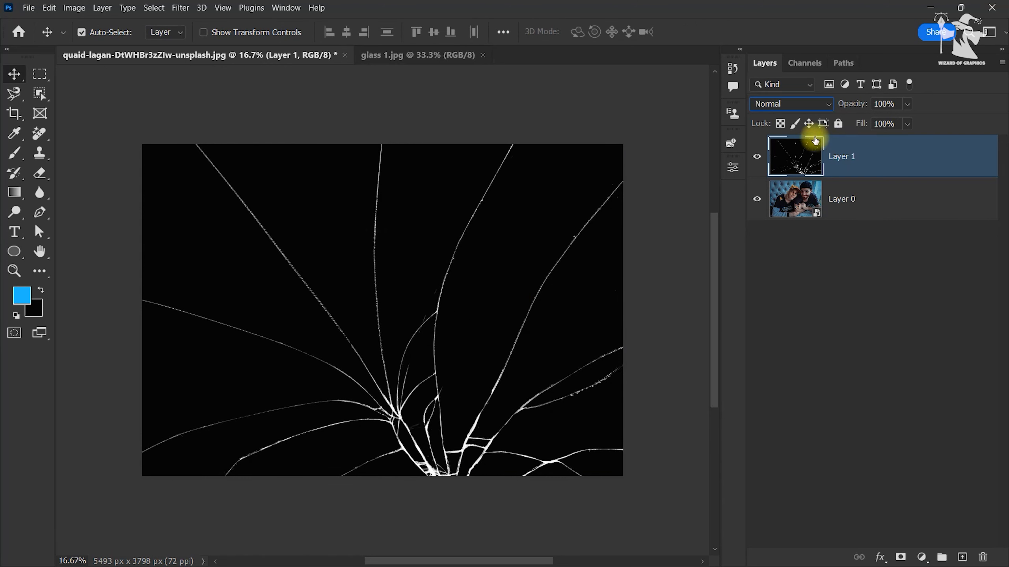
Step: Set the cracked-glass layer's blend mode to Screen
left_click(799, 104)
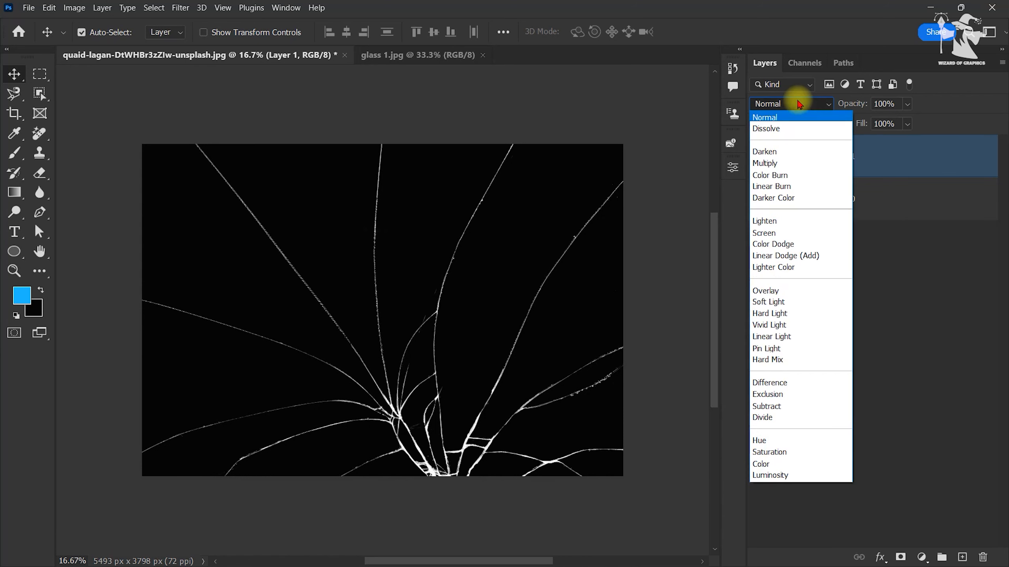
left_click(761, 233)
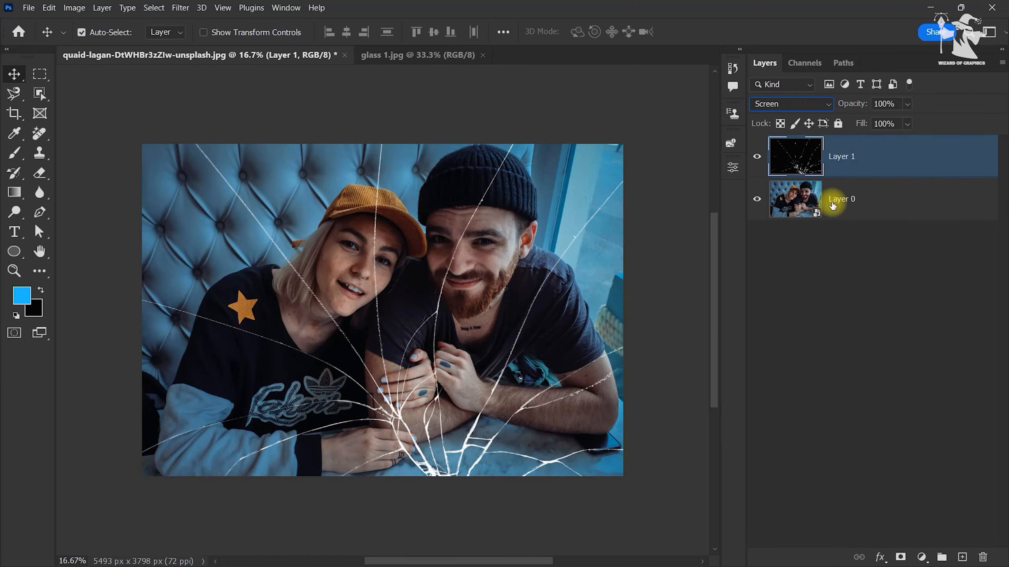
Step: Duplicate the photo layer Layer 0, move the copy above the cracked-glass layer and hide it
left_click(832, 205)
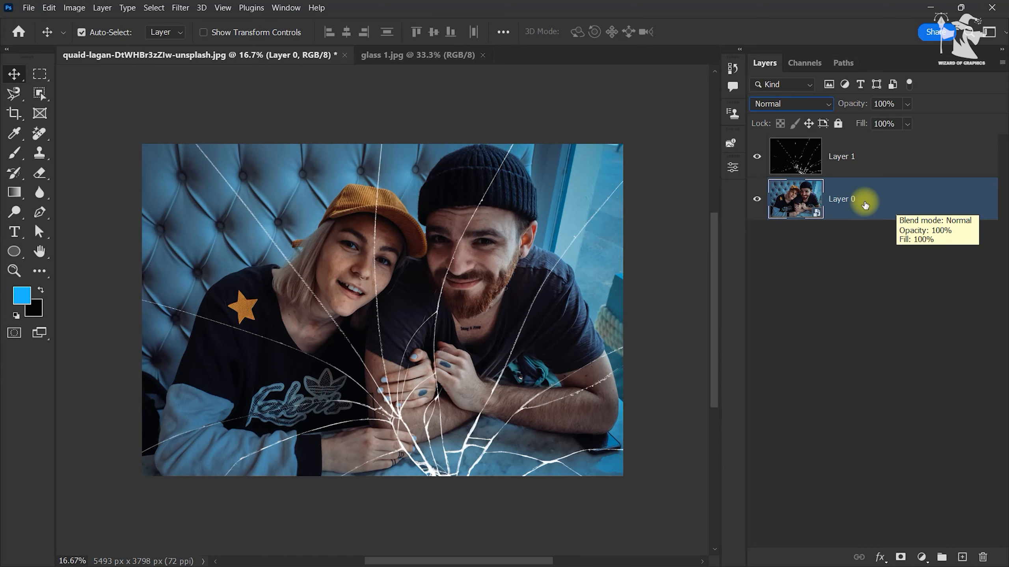
key("ctrl+j")
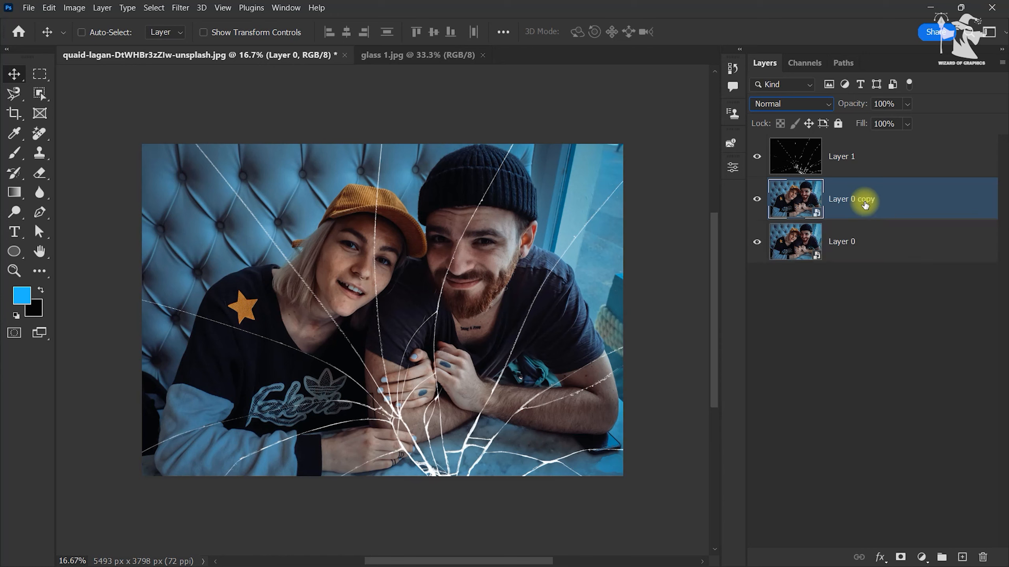
left_click_drag(896, 201, 892, 141)
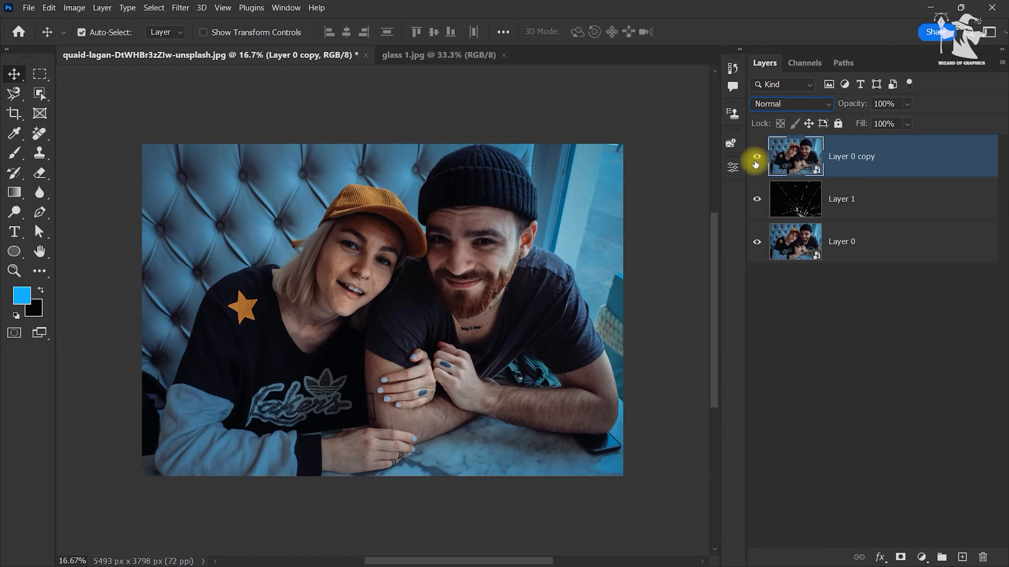
left_click(759, 162)
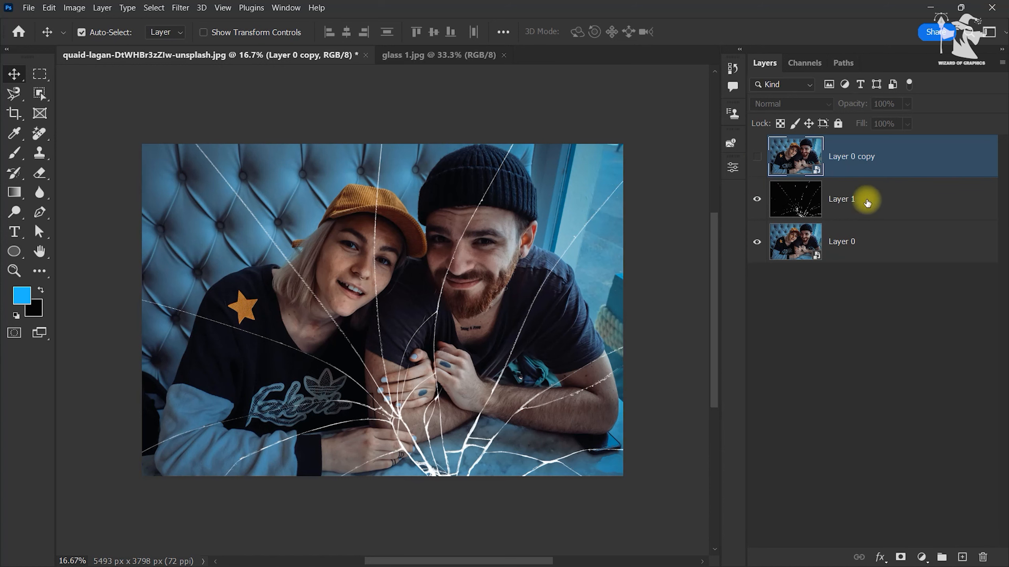
Step: With Layer 1 selected, trace a Pen tool path along the crack from above the man's beanie, across his face, down to the image's bottom edge
left_click(859, 202)
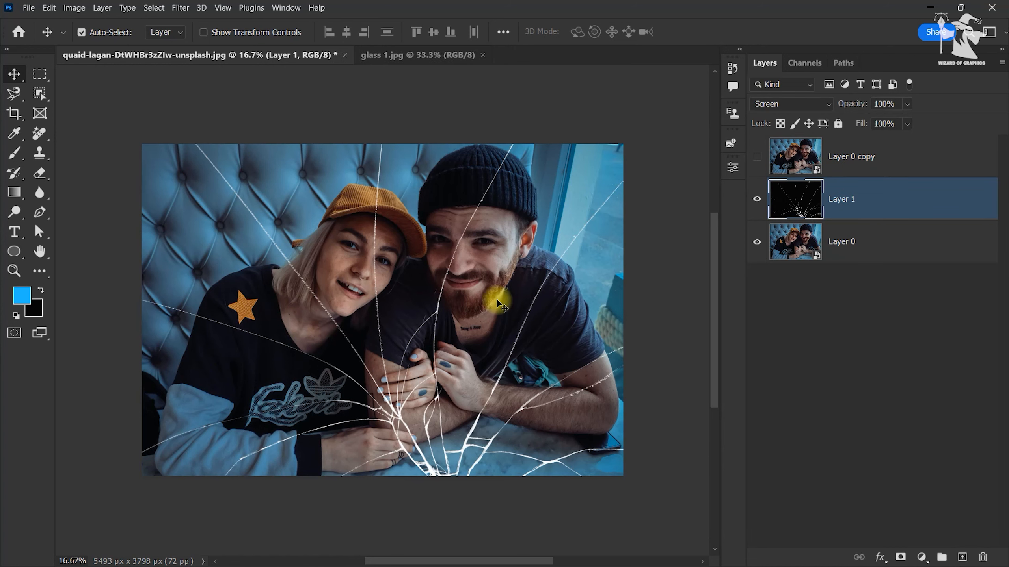
scroll(454, 304, "up", 2)
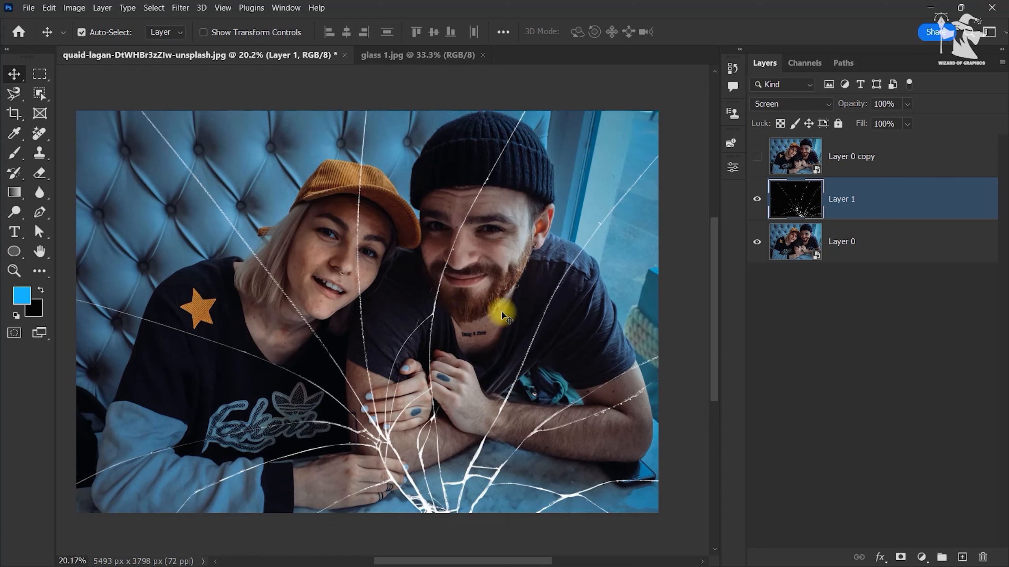
left_click(40, 212)
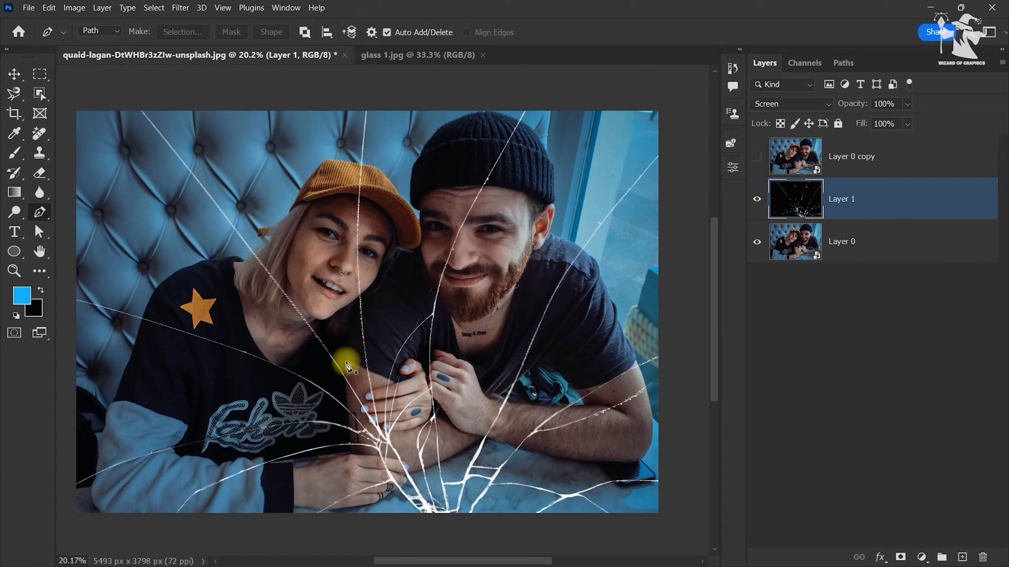
left_click(526, 103)
left_click(522, 117)
left_click(507, 142)
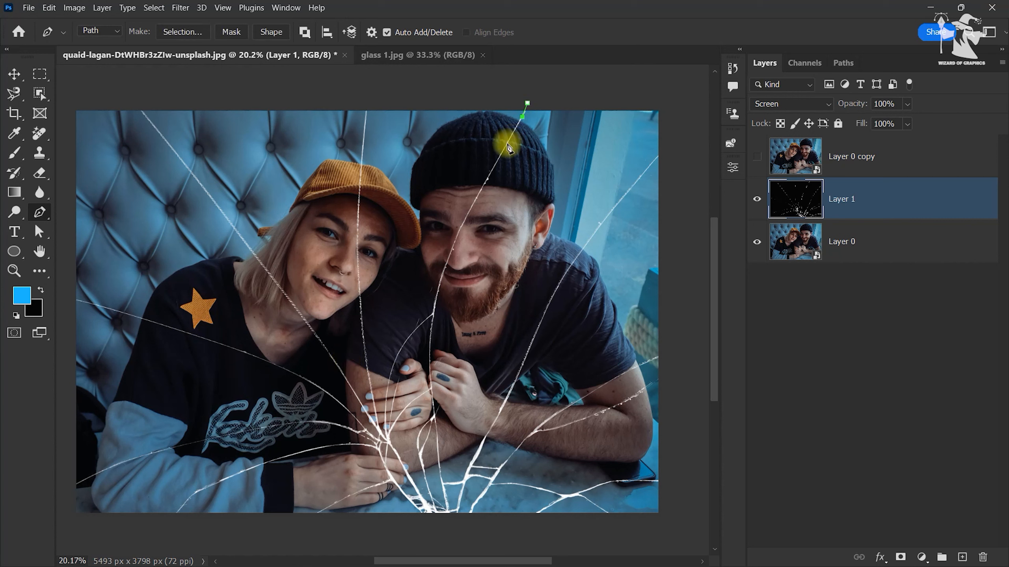
left_click(482, 187)
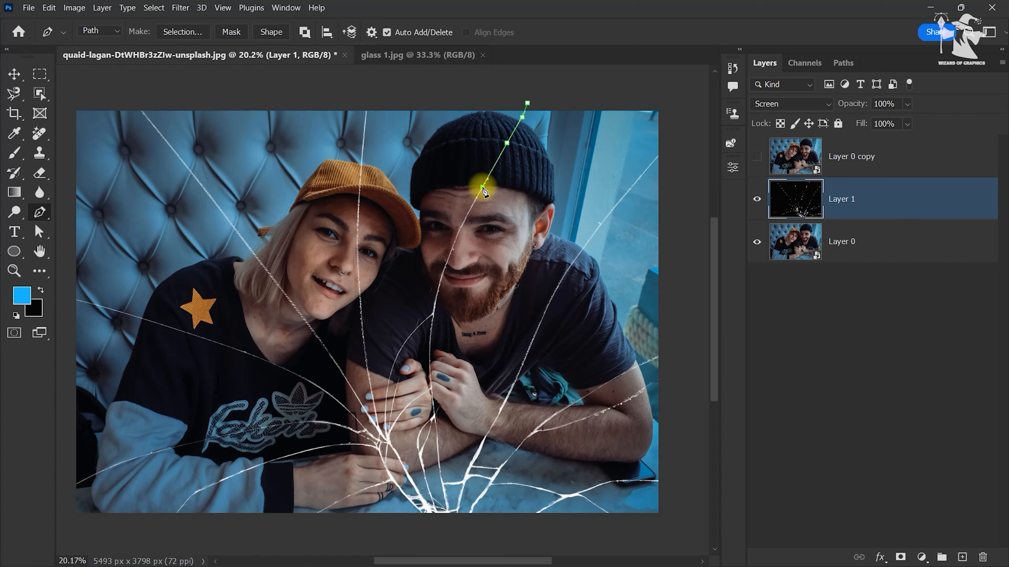
left_click(460, 226)
left_click(449, 261)
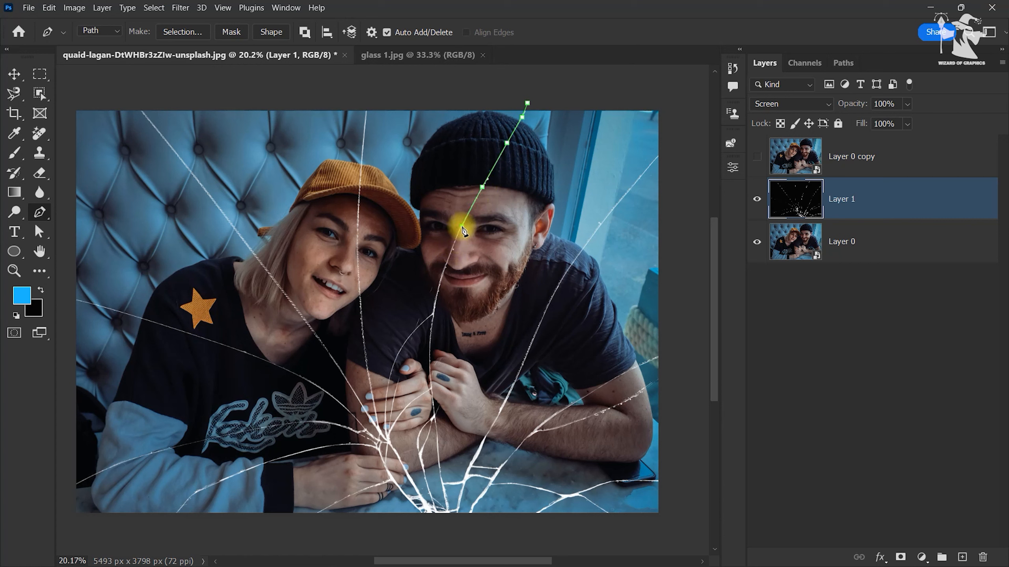
left_click(454, 248)
left_click(438, 285)
left_click(430, 346)
left_click(431, 372)
left_click(433, 414)
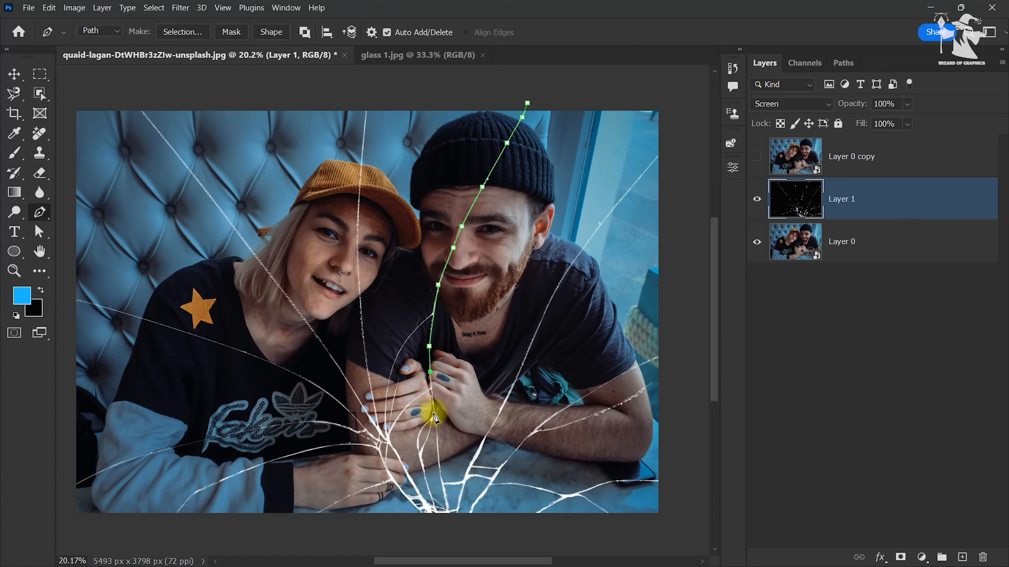
left_click(439, 458)
left_click(445, 496)
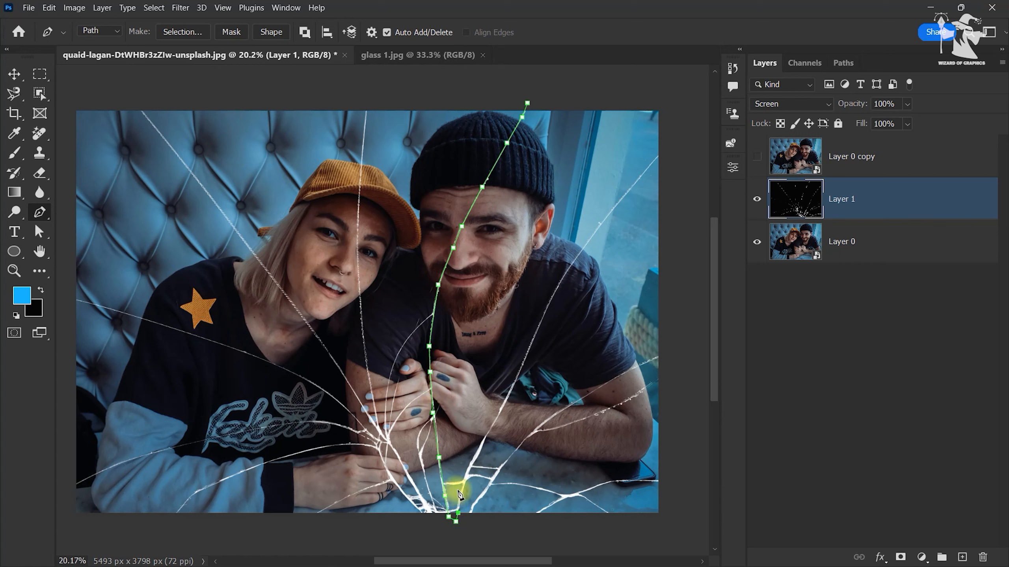
Step: Continue the path up the crack crossing the man's arm and shoulder to the image's right edge
left_click(472, 461)
left_click(488, 433)
left_click(505, 399)
left_click(522, 371)
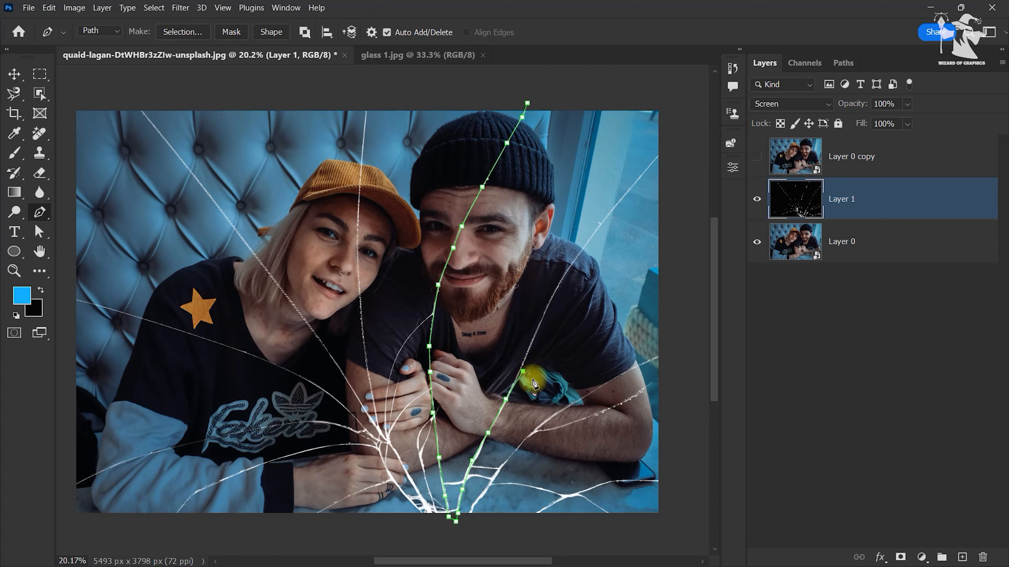
left_click(530, 346)
left_click(547, 308)
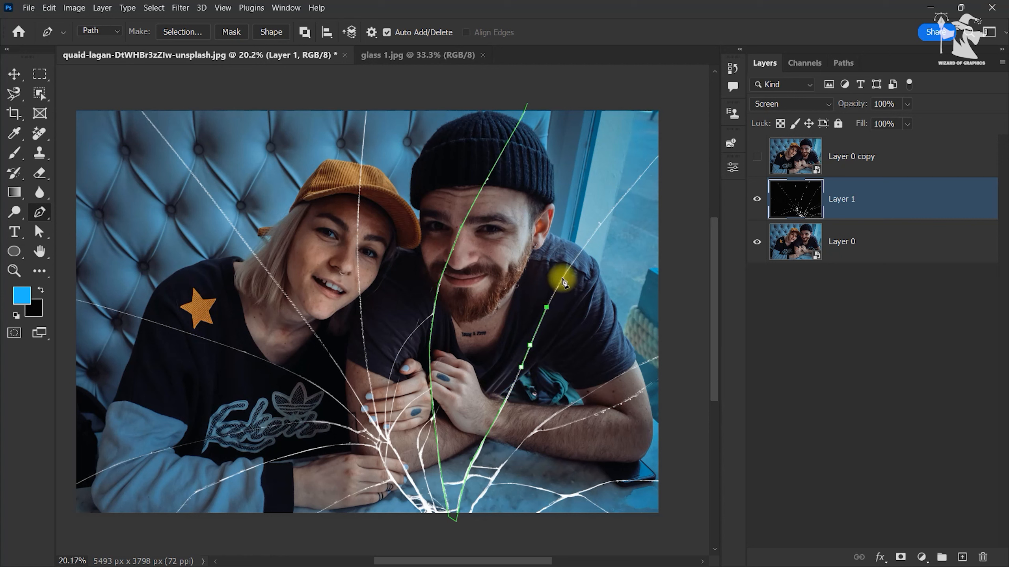
left_click(563, 278)
left_click(588, 240)
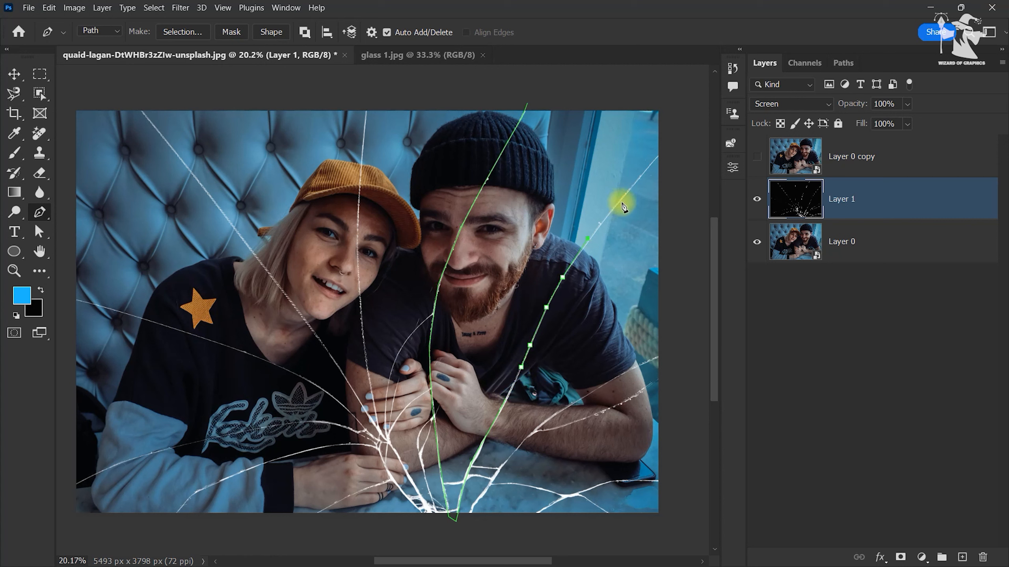
left_click(636, 179)
left_click(659, 155)
Step: Close the shard path around the outside of the image's upper-right corner back to its starting point above the beanie
left_click(673, 136)
left_click(675, 92)
left_click(632, 70)
left_click(562, 81)
left_click(527, 103)
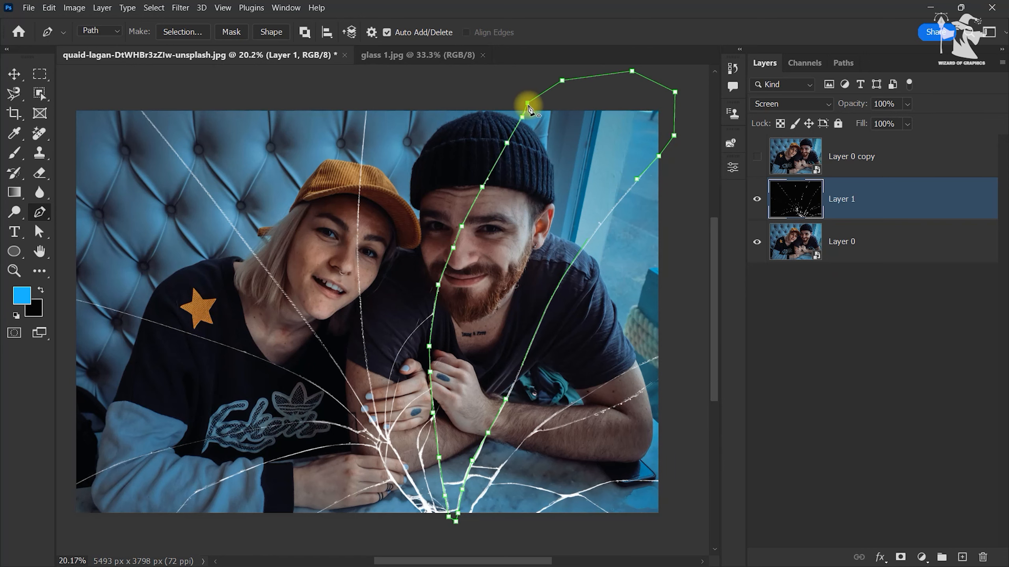
Step: Trace a second Pen tool path from above the woman's cap down the crack across her face to the crack junction by the hands
scroll(587, 246, "up", 4)
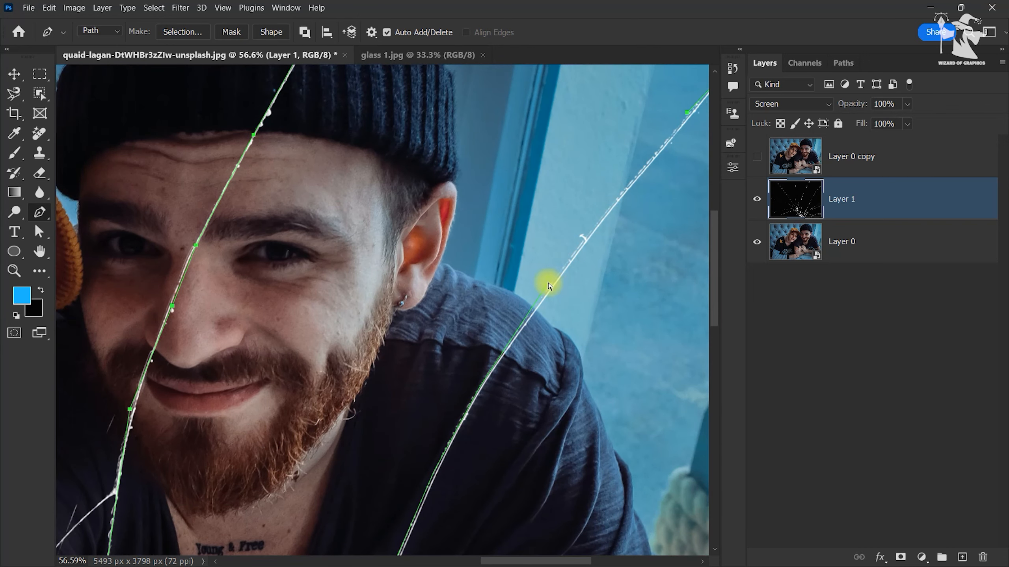
left_click_drag(659, 153, 432, 277)
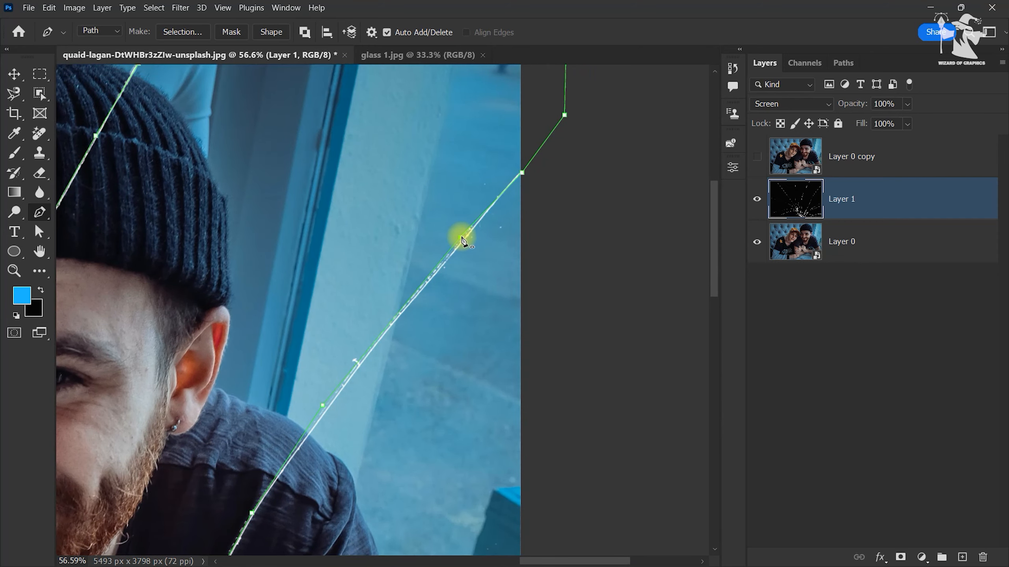
scroll(475, 248, "down", 7)
left_click_drag(430, 344, 571, 268)
scroll(570, 268, "up", 2)
left_click_drag(489, 153, 454, 227)
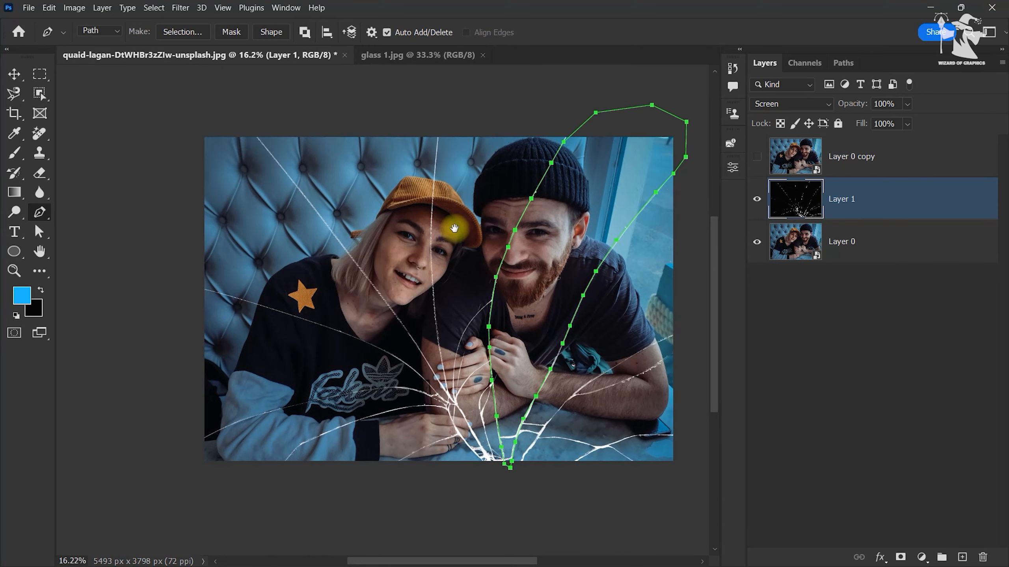
left_click(438, 123)
left_click(437, 145)
left_click(433, 195)
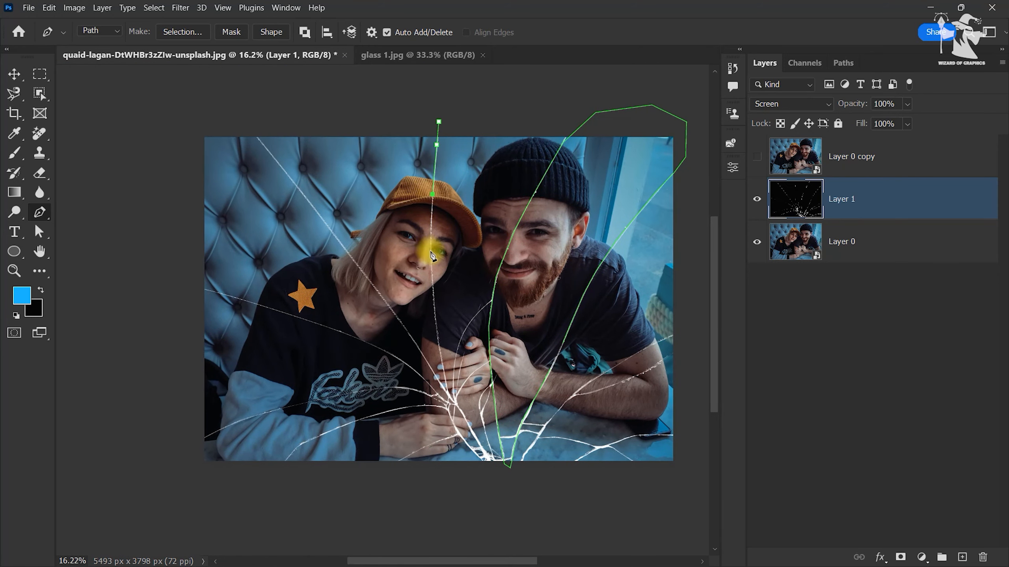
left_click(431, 251)
left_click(434, 297)
left_click(438, 334)
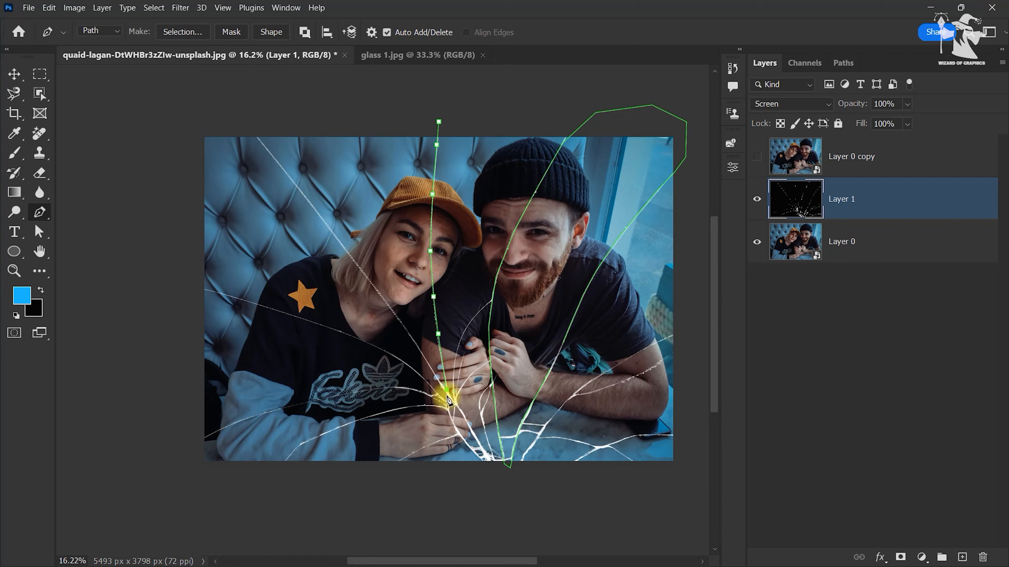
left_click(450, 395)
Step: Continue the path up the diagonal crack past the woman's neck and hair to the photo's upper-left edge
left_click(426, 364)
left_click(404, 325)
left_click(368, 279)
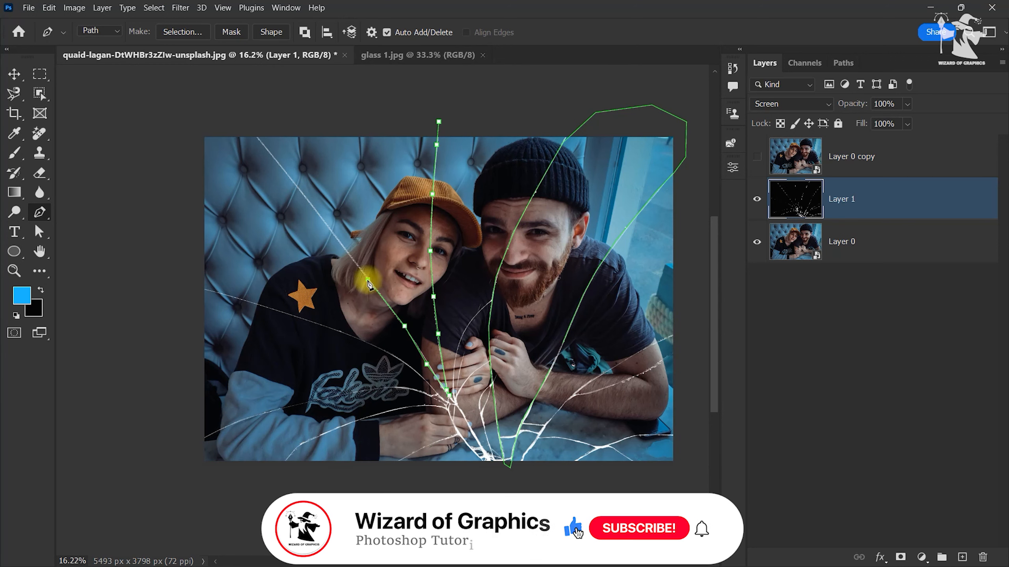
left_click(318, 215)
left_click(261, 142)
Step: Close the second shard path around the outside of the photo's top edge at its starting point above the cap
left_click(245, 126)
left_click(269, 108)
left_click(326, 97)
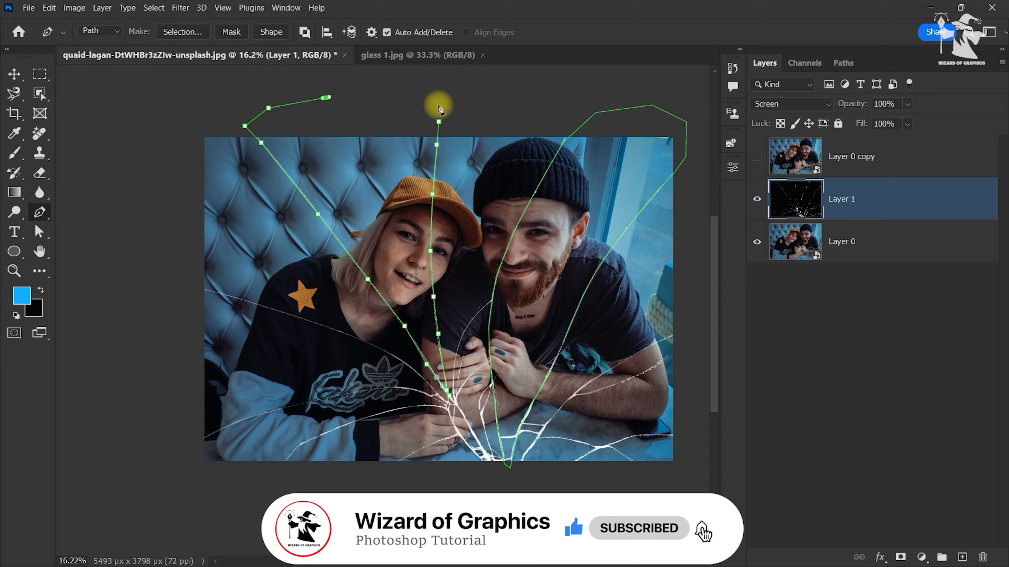
left_click(438, 121)
Step: Trace a third path from outside the photo's left edge along the crack across the woman's sweater toward the crack junction
left_click(169, 295)
left_click(201, 292)
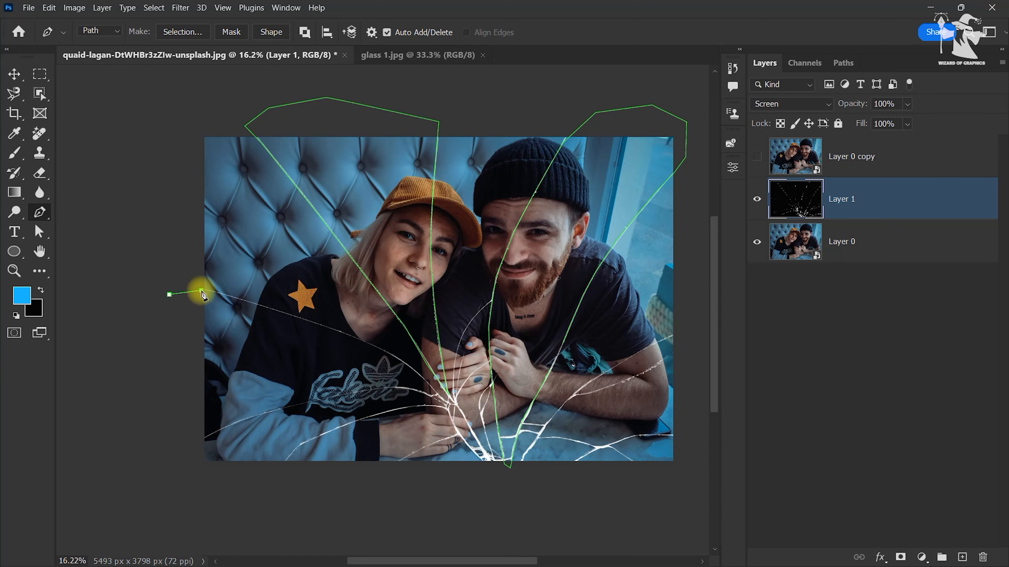
left_click(212, 291)
left_click(304, 319)
left_click(374, 346)
left_click(386, 353)
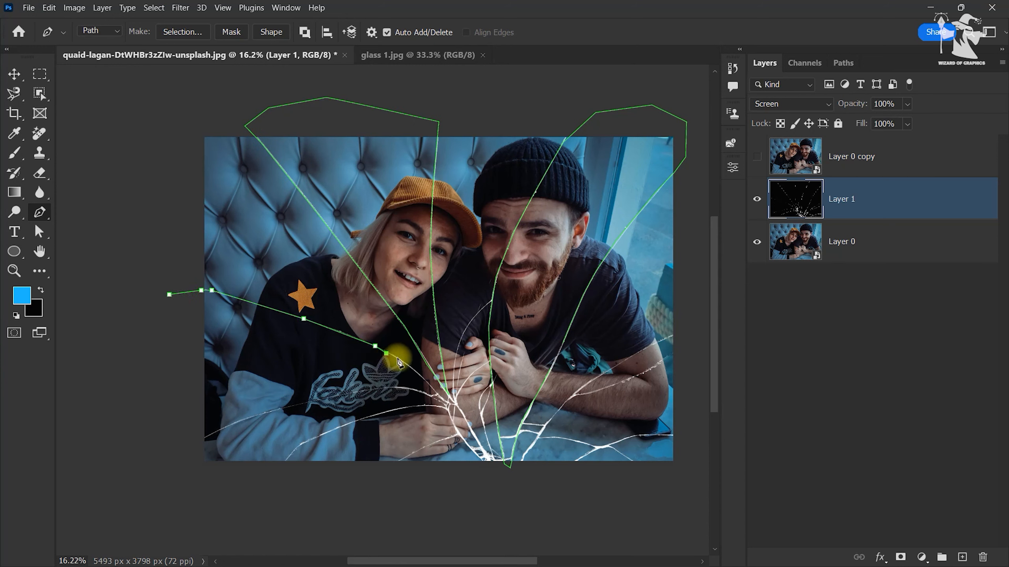
key("ctrl+z")
left_click(399, 359)
left_click(425, 379)
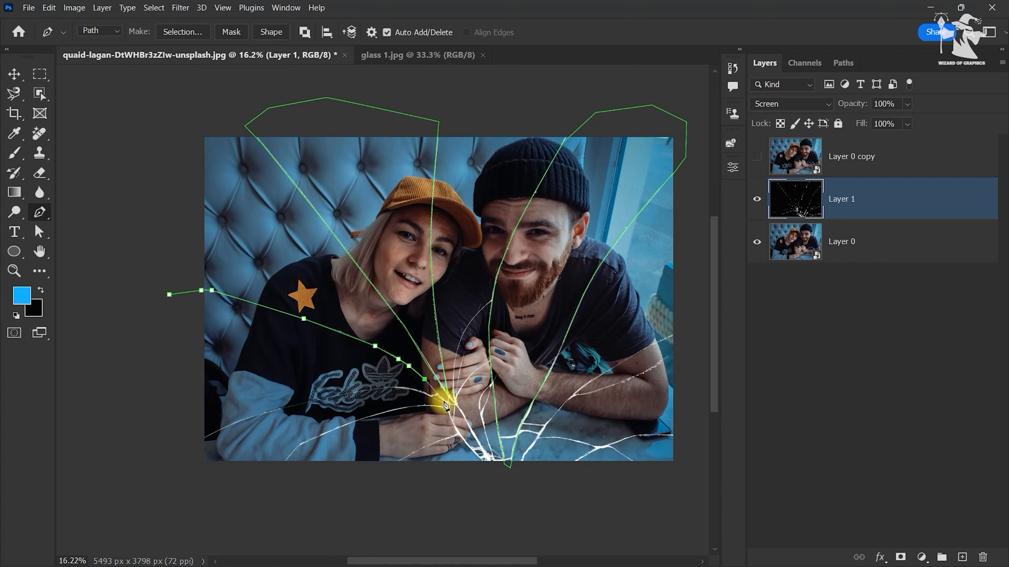
Step: Continue the third path back along the lower crack, across the sweater lettering and sleeve, to the photo's left edge
left_click(416, 391)
left_click(400, 387)
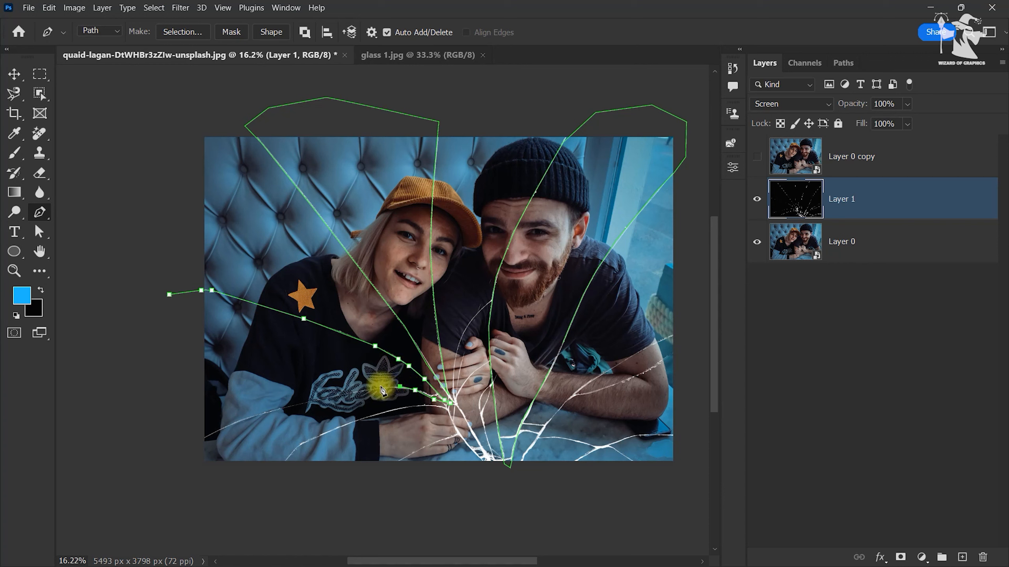
left_click(365, 392)
left_click(326, 398)
left_click(265, 412)
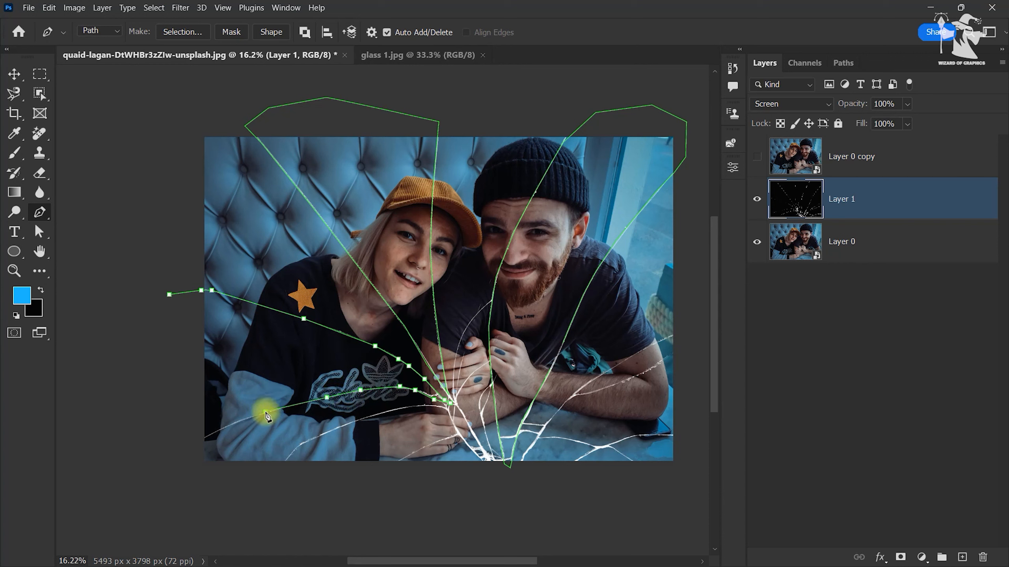
left_click(209, 436)
left_click_drag(197, 441, 181, 448)
key("ctrl+z")
key("ctrl+z")
left_click(244, 419)
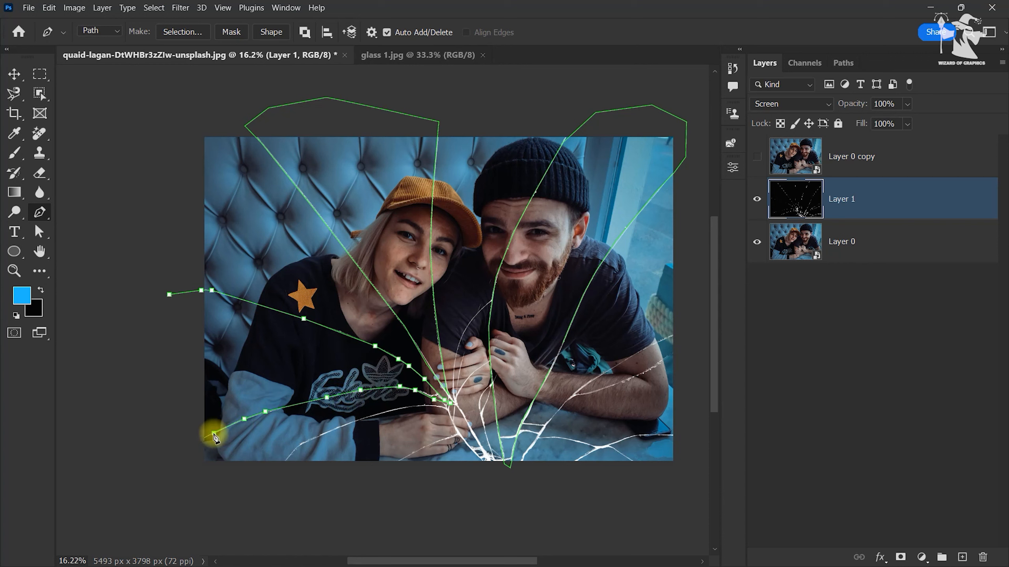
left_click(214, 433)
Step: Close the third shard path around the outside of the photo's left edge
left_click(178, 446)
key("ctrl+z")
left_click(190, 443)
left_click(131, 337)
left_click(169, 294)
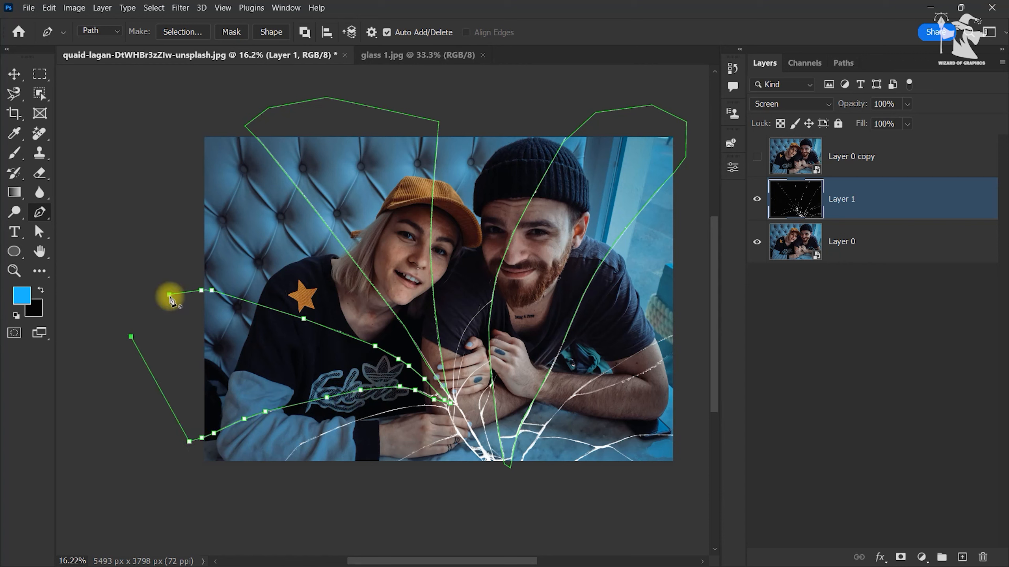
Step: Trace a fourth path from below the photo's bottom edge along the crack across the woman's sleeve and hand to the junction
left_click(283, 465)
left_click(299, 445)
left_click(333, 429)
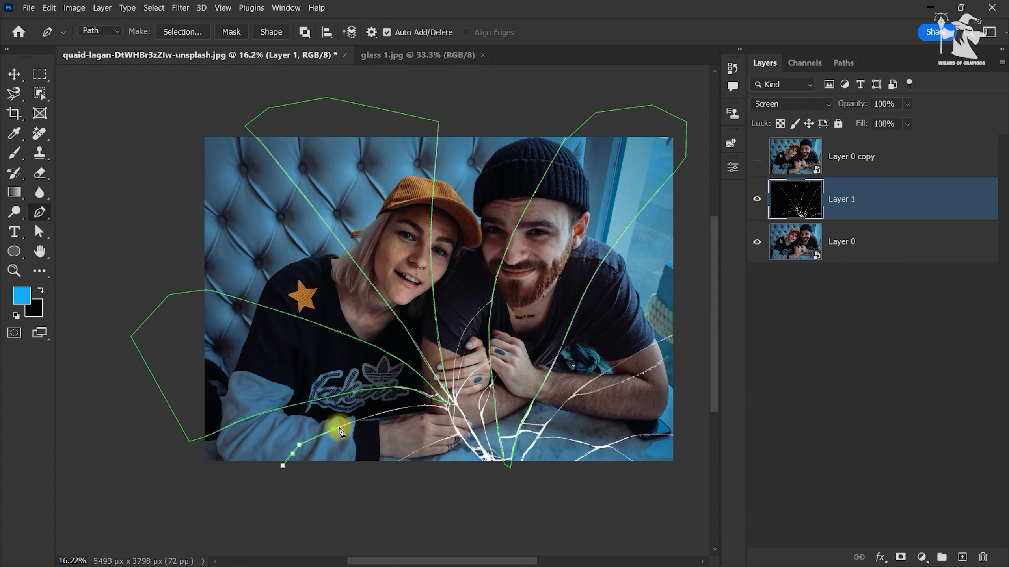
left_click(372, 415)
left_click(416, 406)
left_click(438, 405)
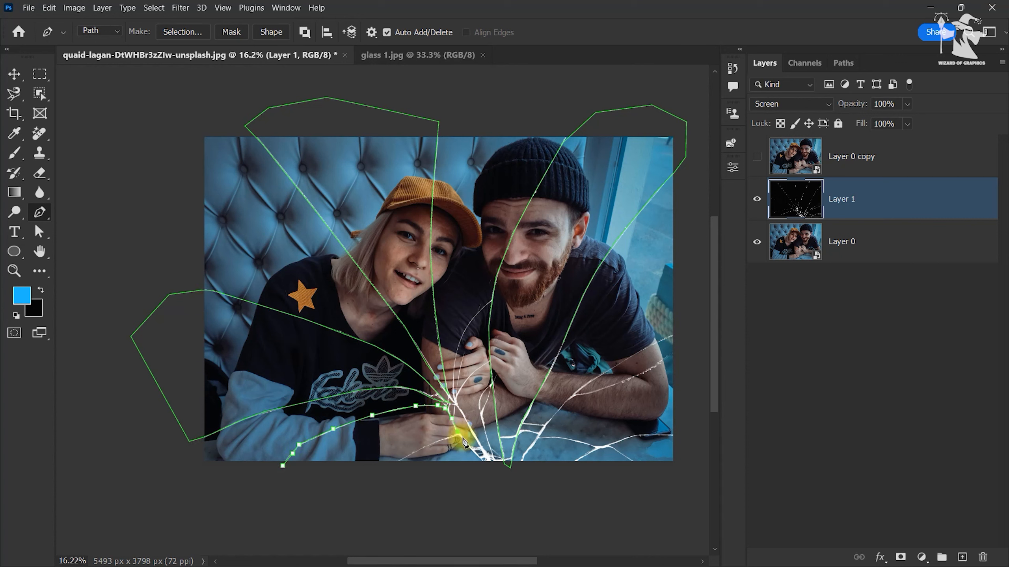
Step: Continue the fourth path along the short crack under the woman's hand and close it below the photo's bottom edge
left_click(433, 445)
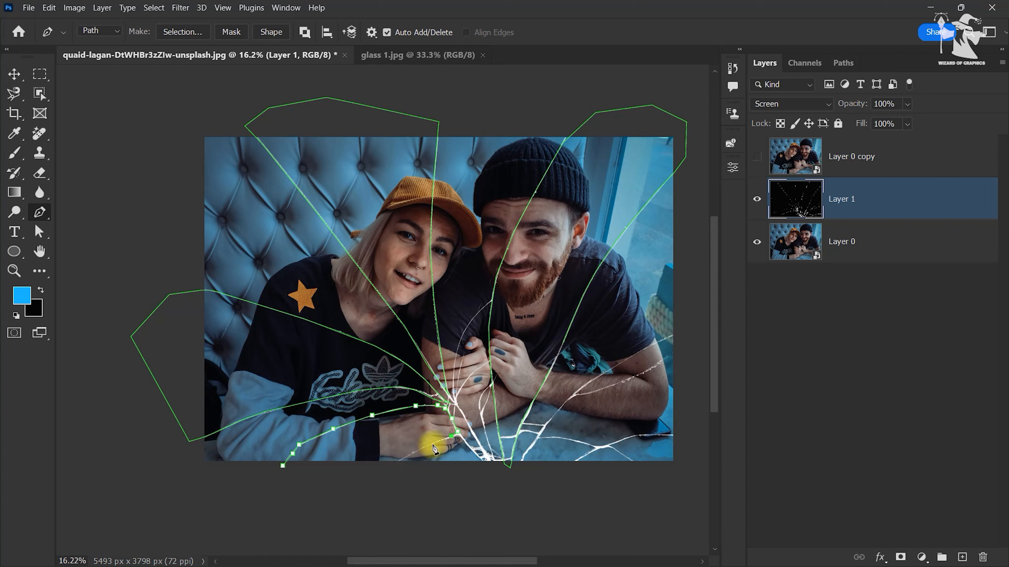
left_click(392, 469)
left_click(346, 489)
left_click(282, 465)
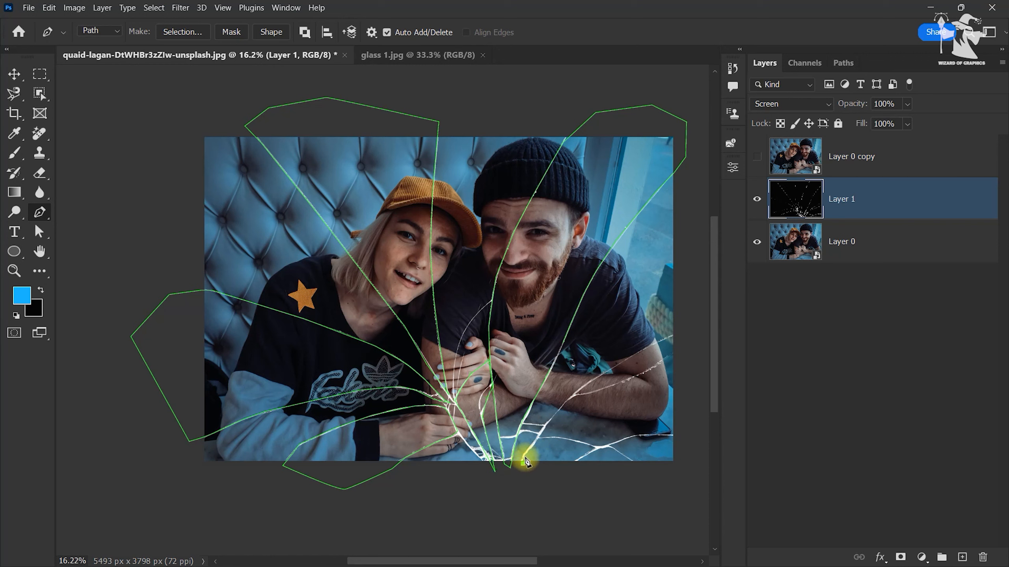
Step: Trace another path from the bottom edge up the crack across the man's forearm and around the outside of the photo's right edge
left_click(549, 422)
left_click(612, 369)
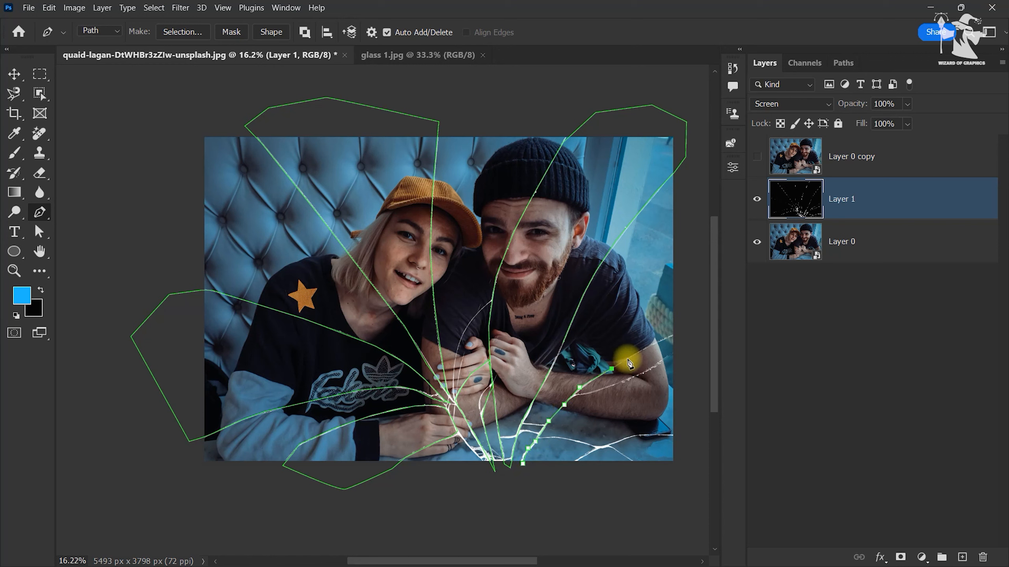
left_click(640, 351)
left_click(677, 383)
left_click(694, 453)
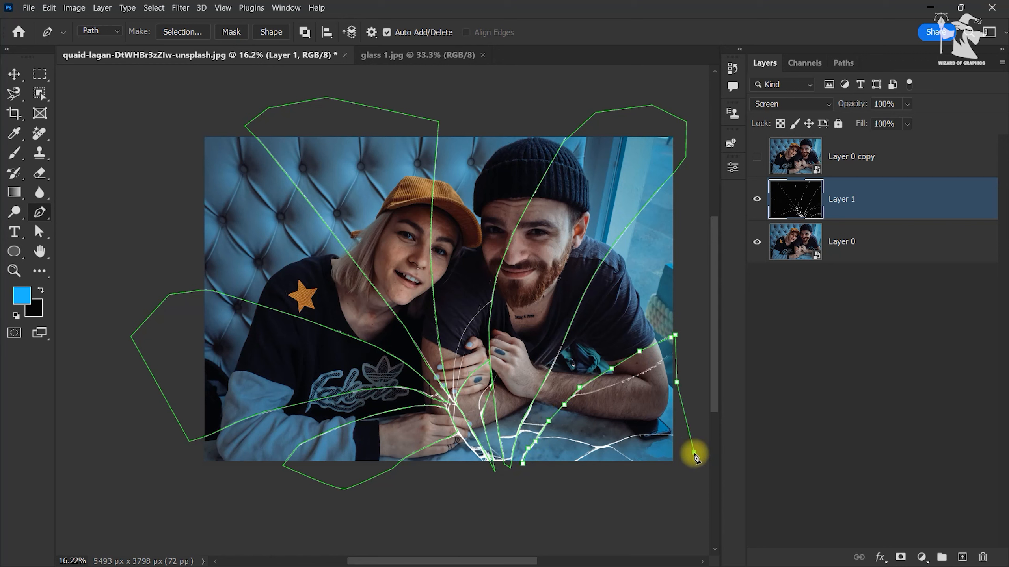
Step: Continue the path along the crack in the photo's lower-right corner and bring it around below the bottom edge to enclose the shard
left_click(672, 435)
left_click(598, 448)
left_click(579, 459)
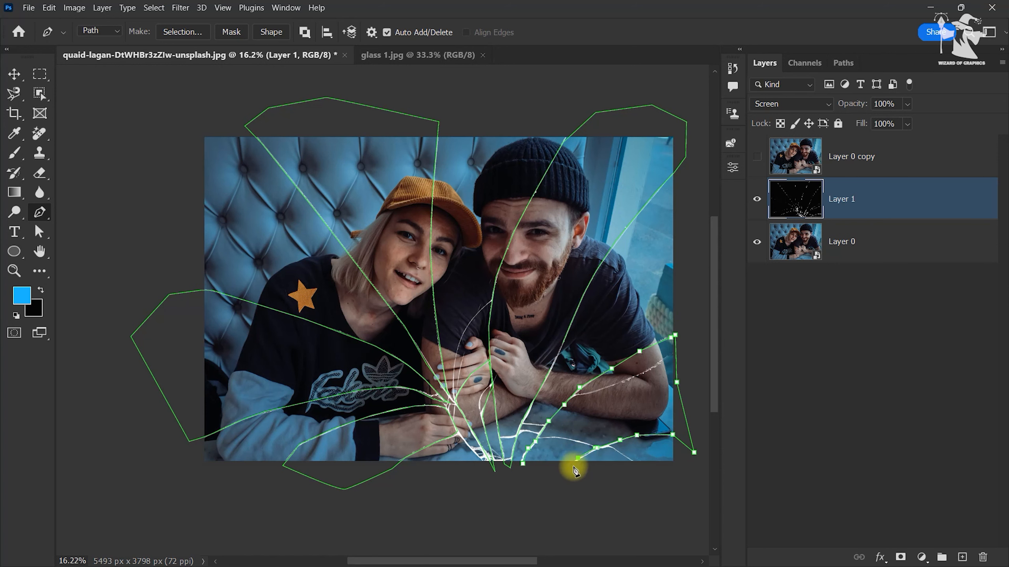
left_click(570, 470)
left_click(548, 481)
left_click(500, 484)
Step: Convert the shard paths into a selection and add it as a layer mask to Layer 0 copy
left_click_drag(484, 318, 452, 326)
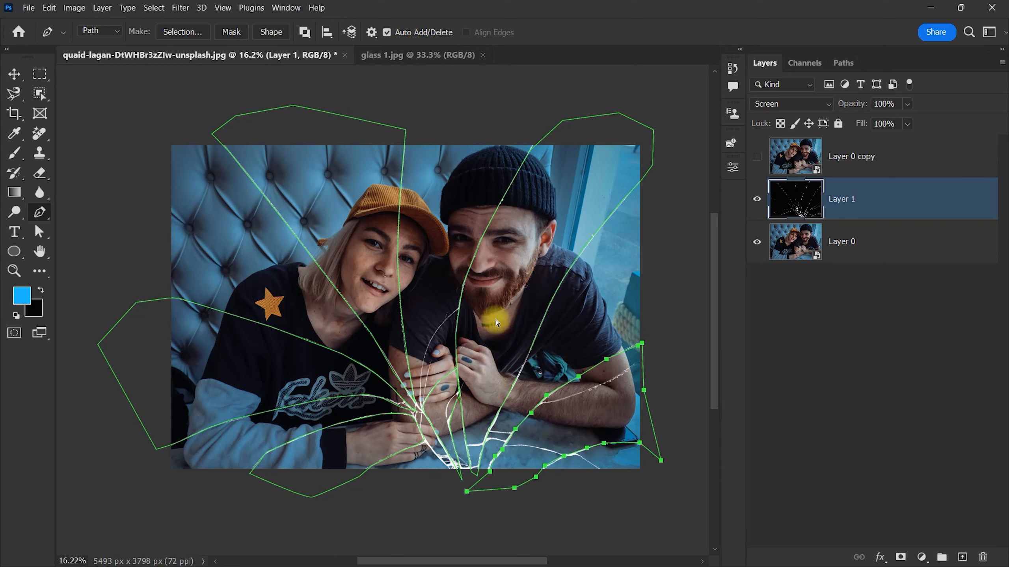
key("ctrl+Return")
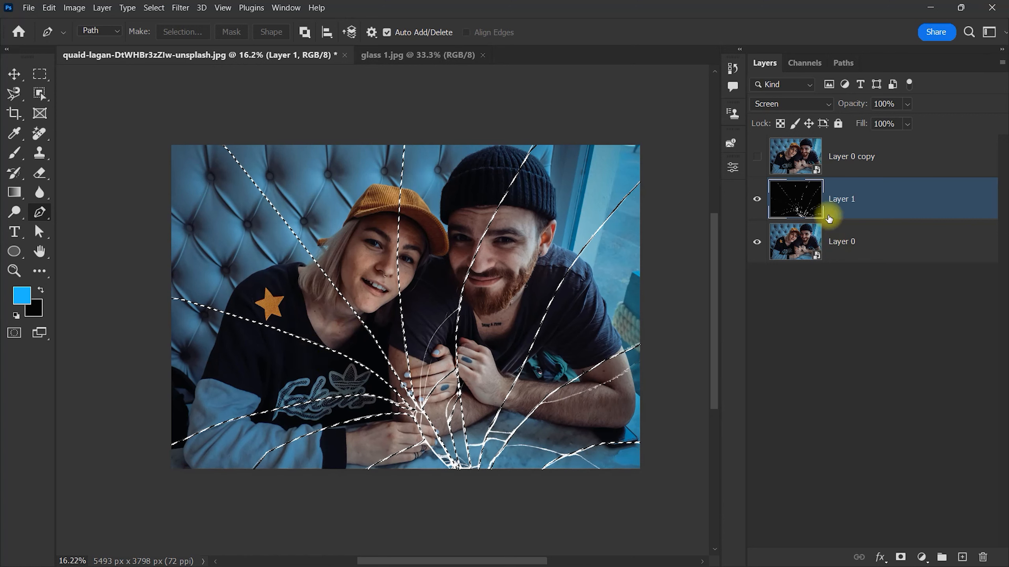
left_click(804, 147)
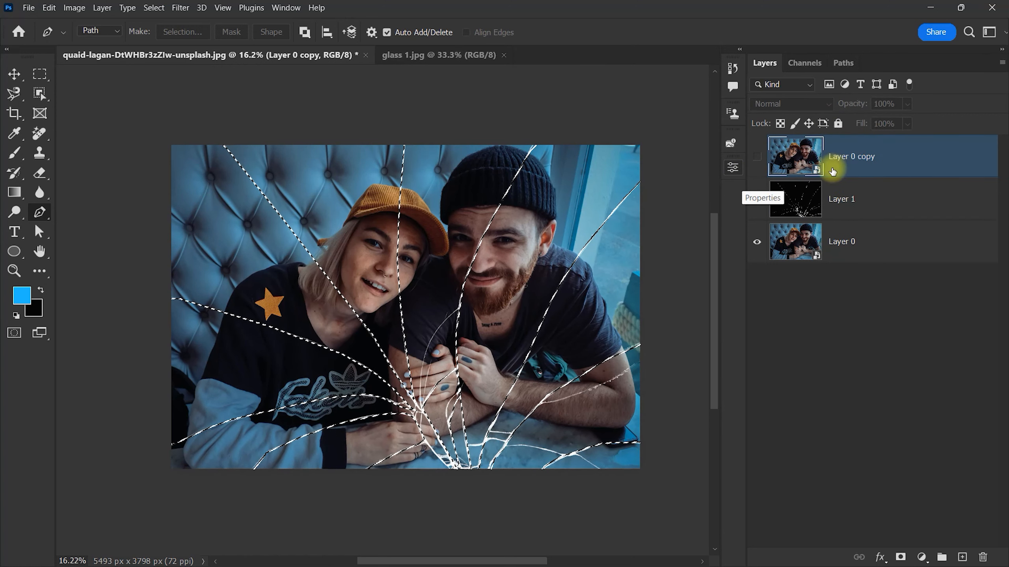
left_click(900, 557)
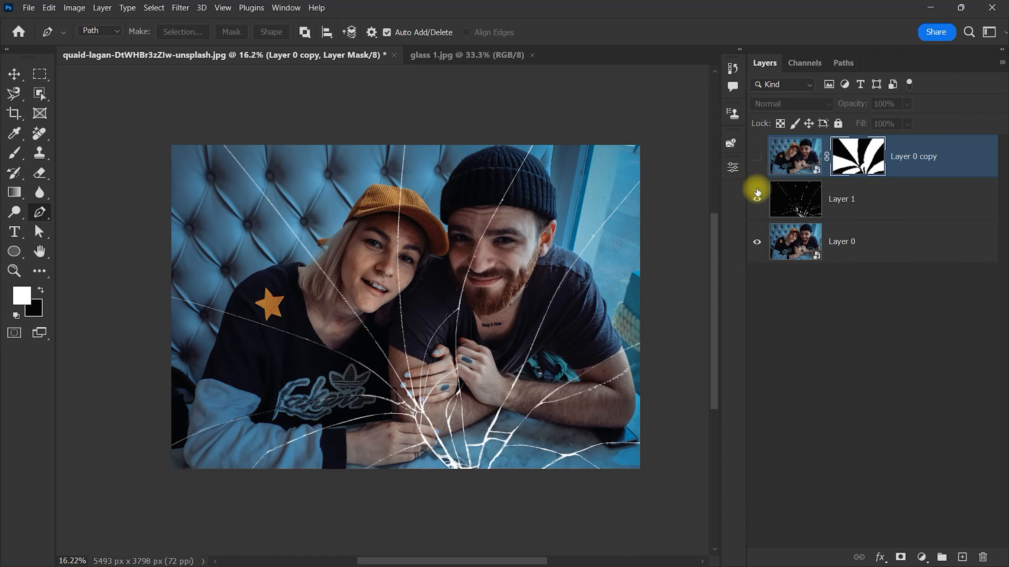
Step: Make Layer 0 copy visible on its own to check the masked shards, and show Layer 1 and Layer 0 again
left_click_drag(752, 244, 760, 176)
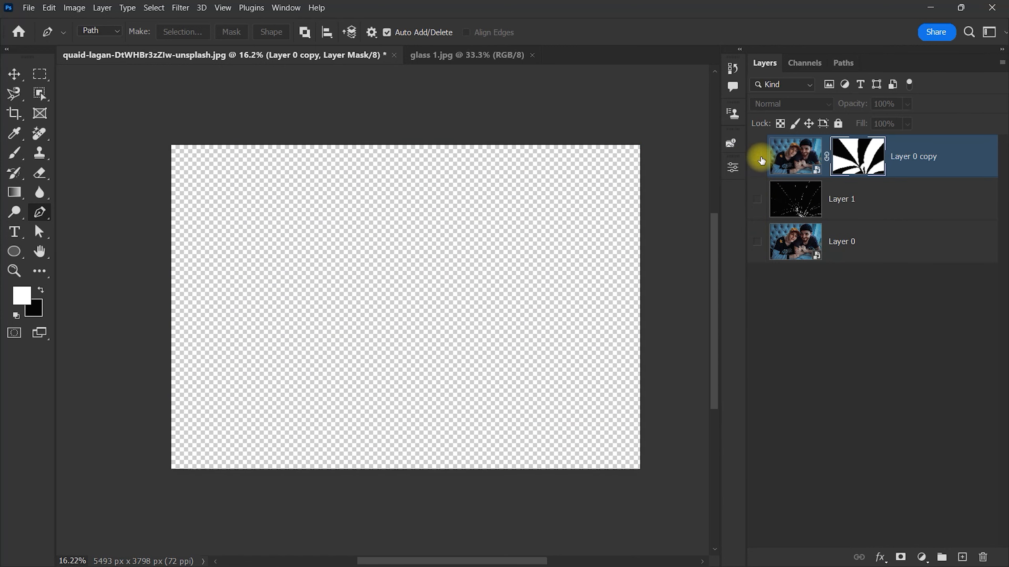
left_click(760, 159)
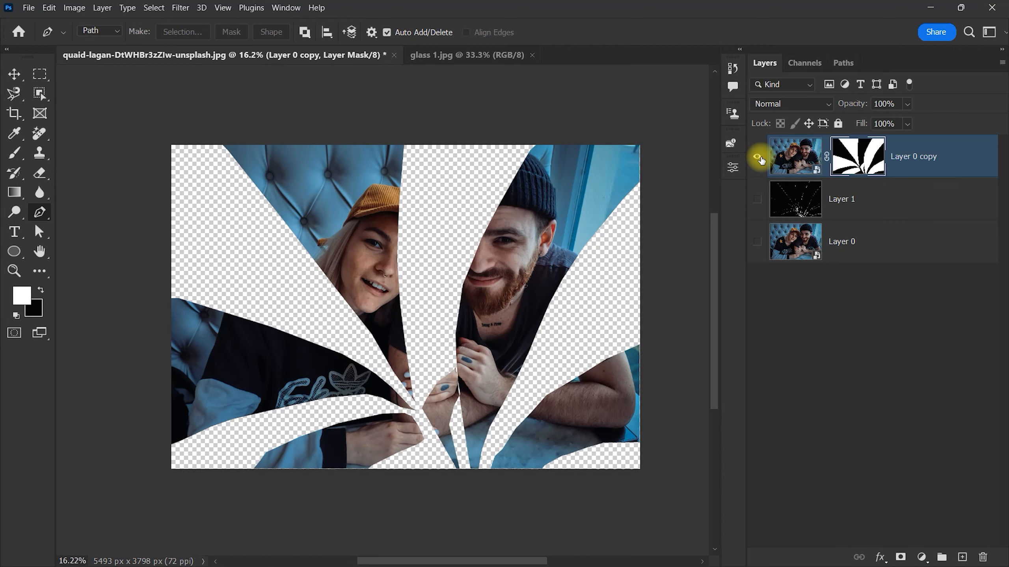
left_click_drag(757, 198, 755, 262)
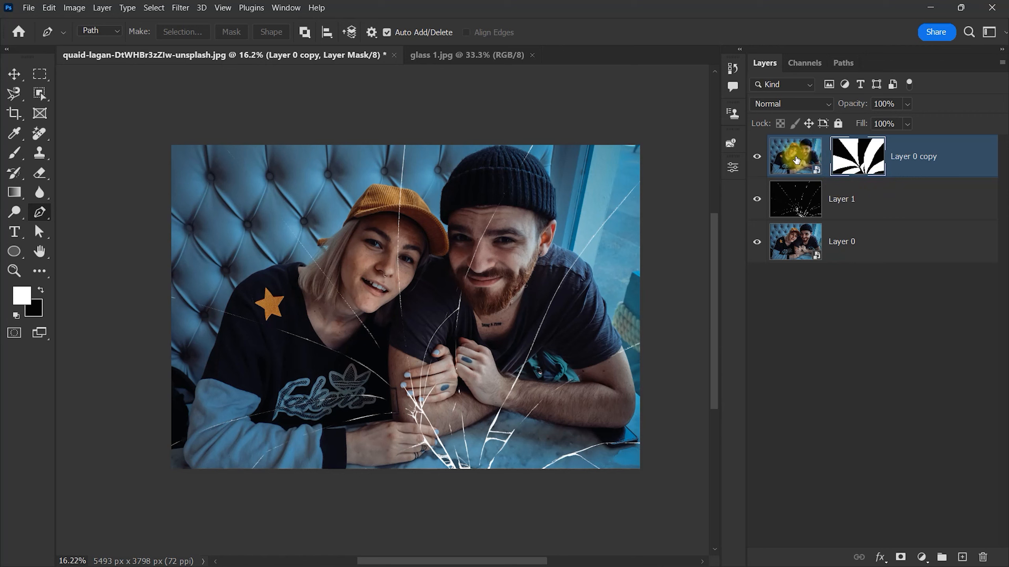
Step: Unlink the mask of Layer 0 copy and scale only its photo up slightly with Free Transform
left_click(790, 166)
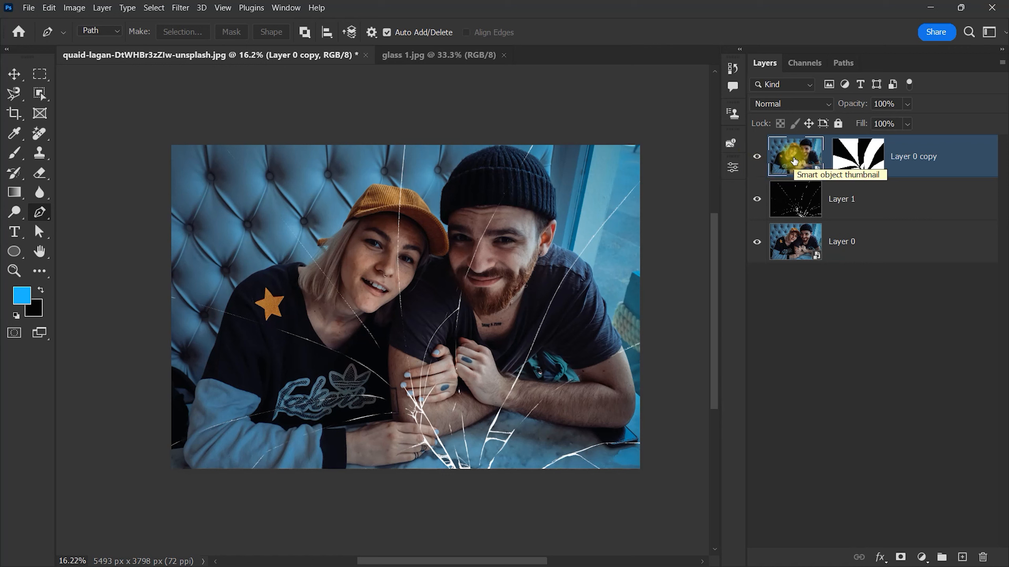
key("ctrl+t")
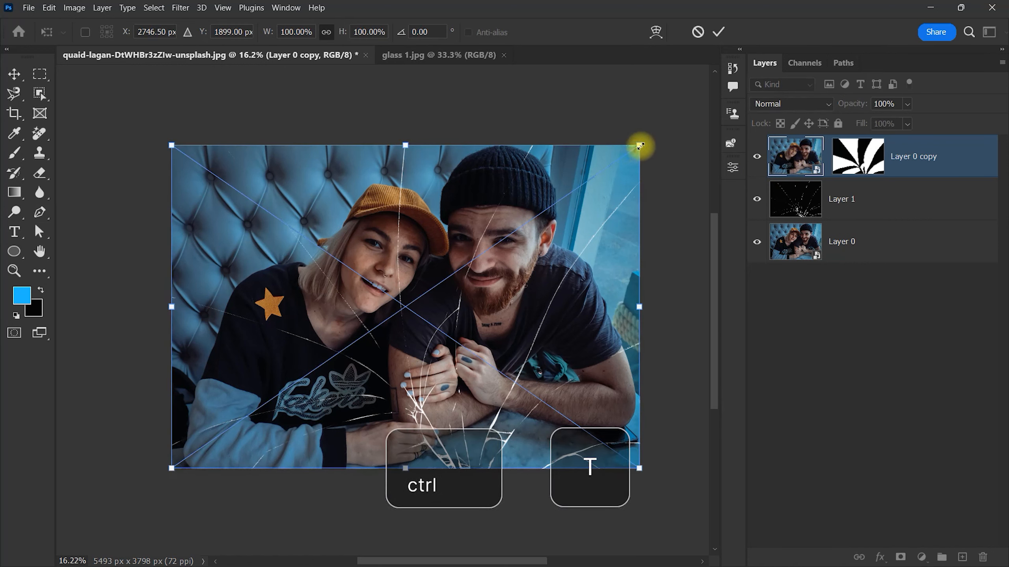
left_click_drag(640, 146, 654, 135)
key("Return")
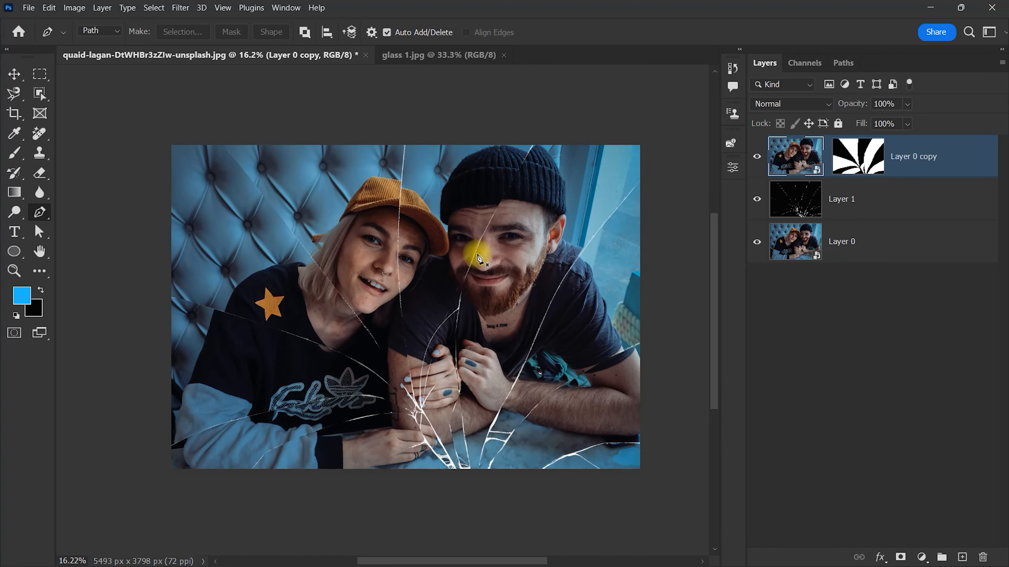
Step: Duplicate the masked Layer 0 copy within the same document, keeping the suggested name
right_click(964, 158)
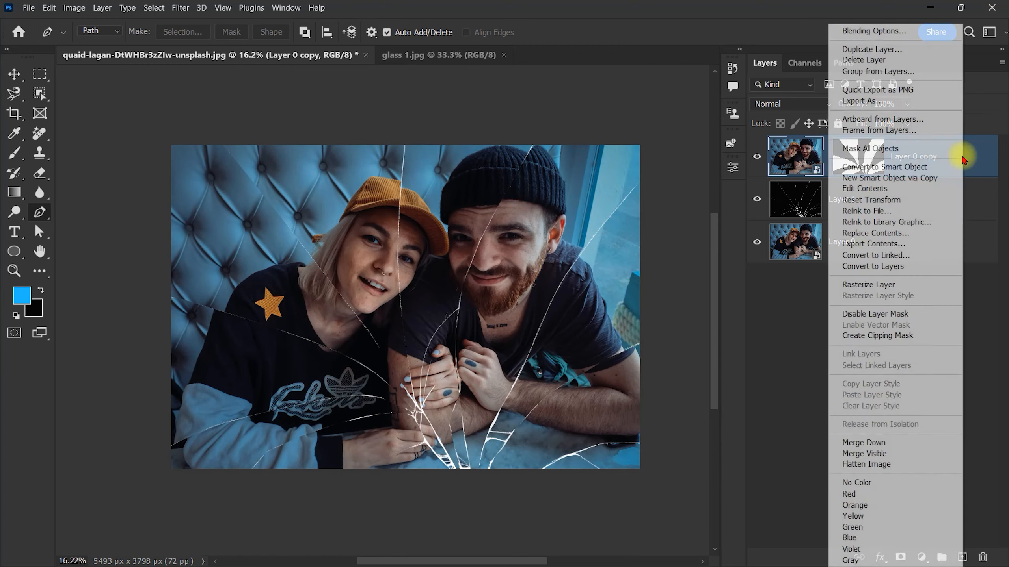
left_click(869, 45)
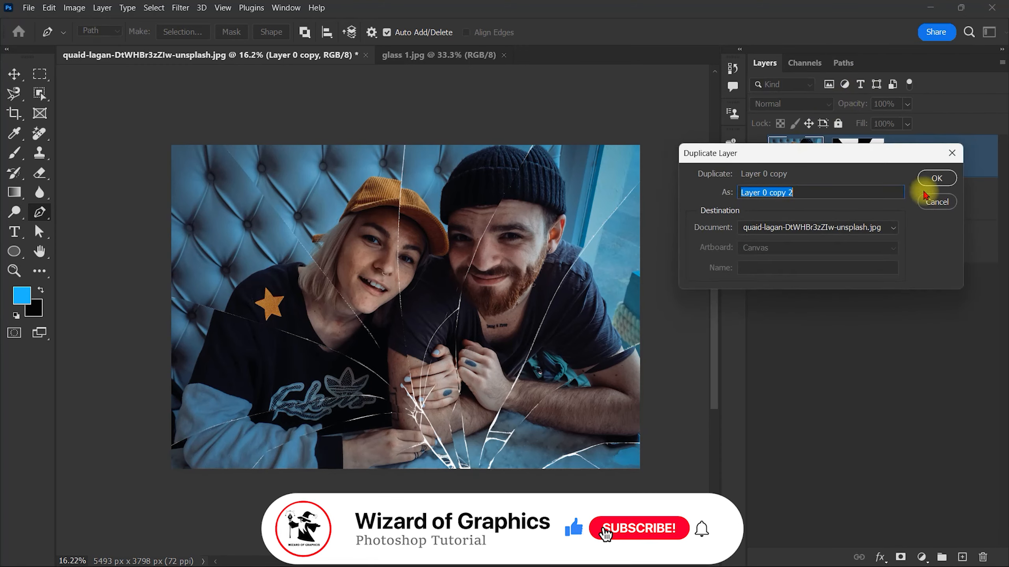
left_click(933, 180)
Step: Exclude the R and G channels from Layer 0 copy 2 in its Blending Options, leaving only B active
right_click(964, 163)
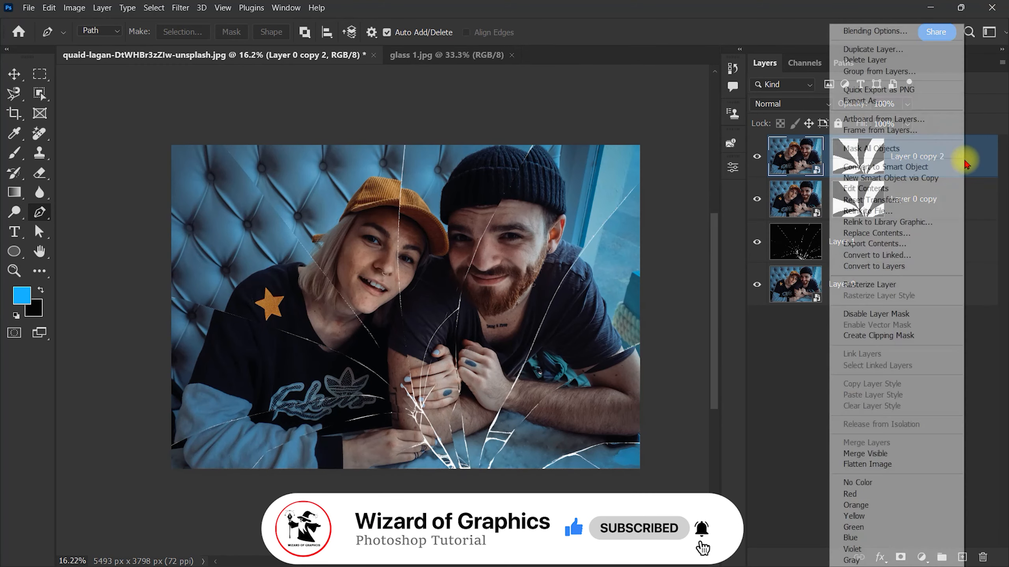
left_click(896, 47)
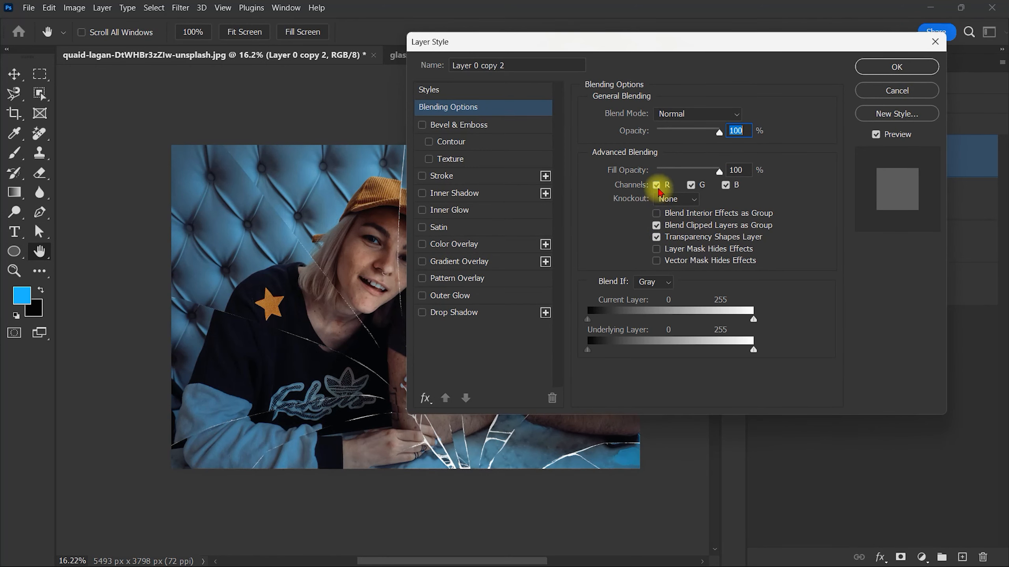
left_click(656, 185)
left_click(691, 184)
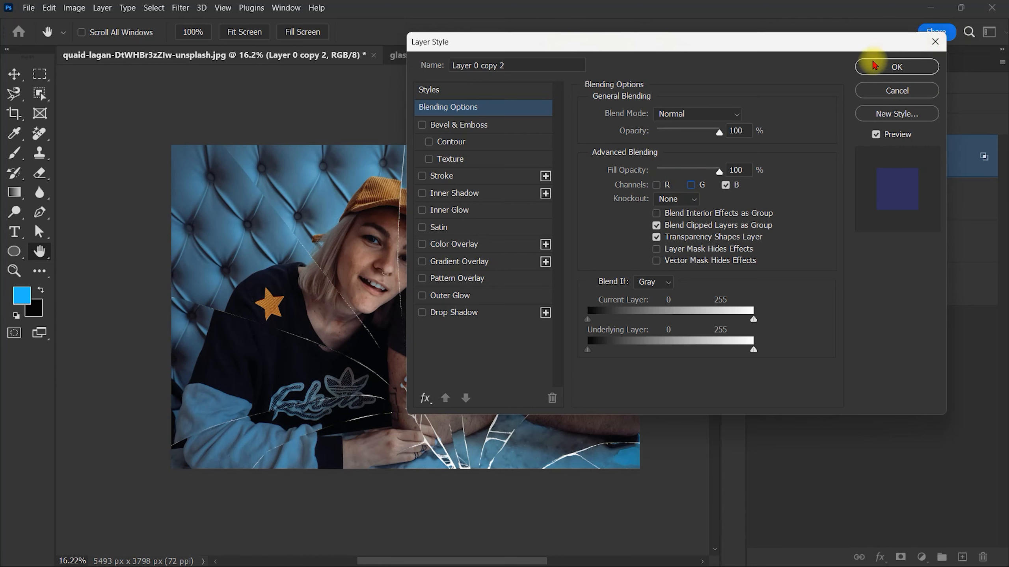
left_click(877, 68)
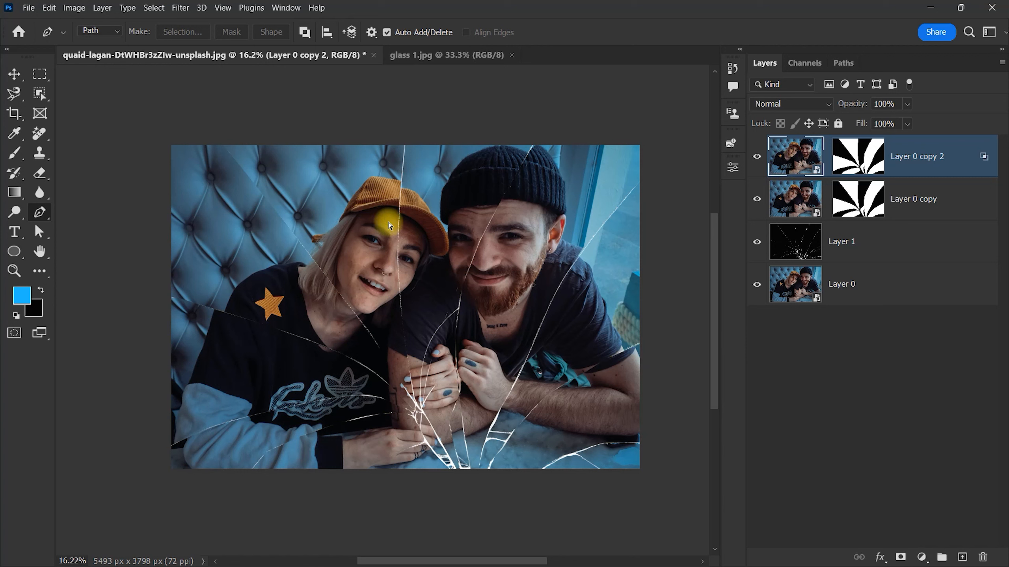
Step: Shift the photo of Layer 0 copy 2 horizontally to the right with Free Transform, to X about 2833 px
key("ctrl+t")
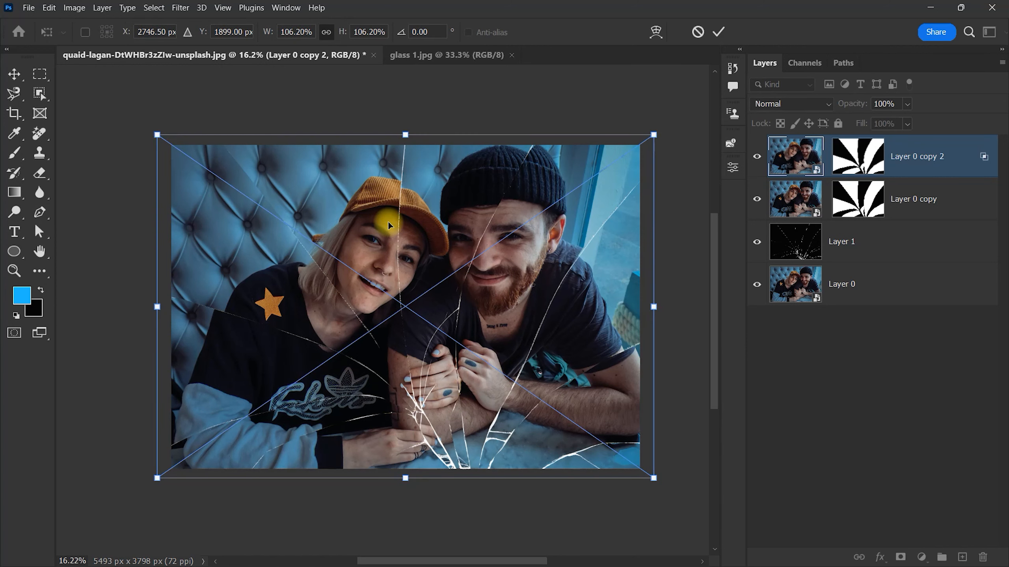
key("Right")
key("Right")
key("Right")
key("Right")
key("Right")
key("Right")
key("Right")
key("Right")
key("Right")
key("Right")
key("Right")
key("Right")
key("Right")
key("Right")
key("Right")
key("Left")
key("Left")
key("Left")
key("Left")
key("Left")
key("Left")
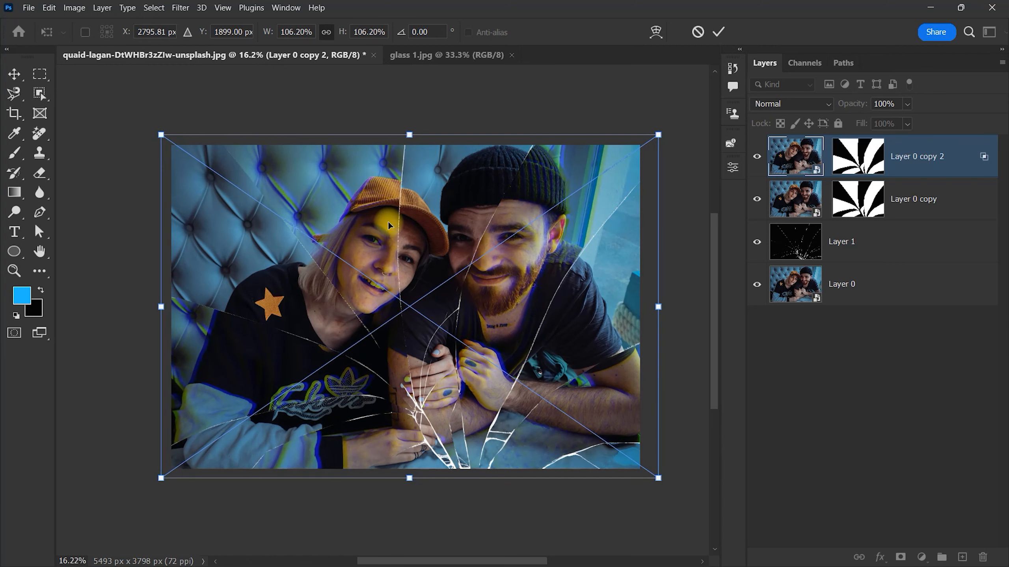
key("Right")
key("Right")
key("Right")
key("Right")
key("Right")
key("Right")
key("Left")
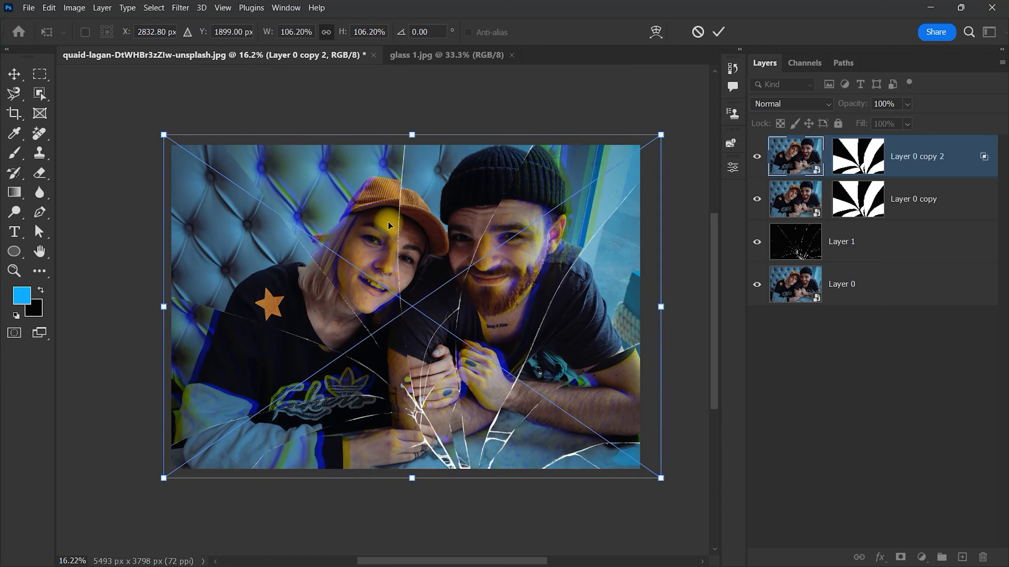
key("Return")
key("p")
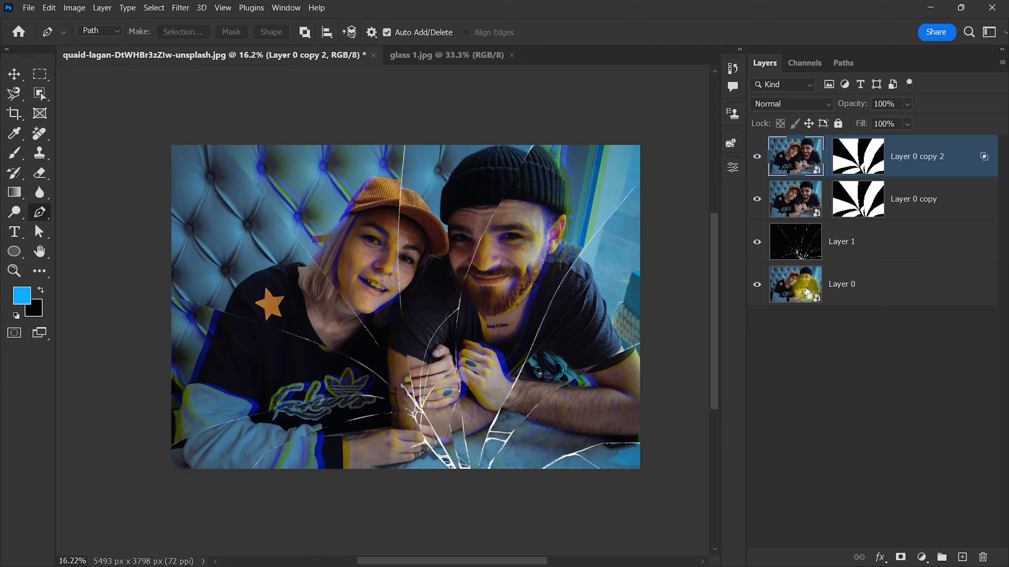
Step: Create a new layer named Layer 2 in Overlay mode, filled with the Overlay-neutral 50% gray
key("ctrl+shift+n")
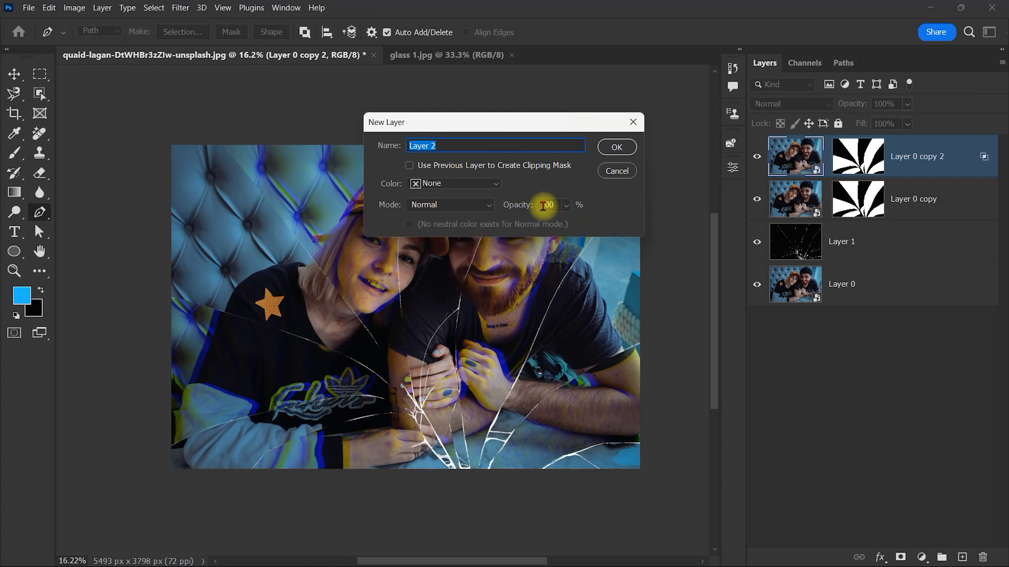
left_click(445, 204)
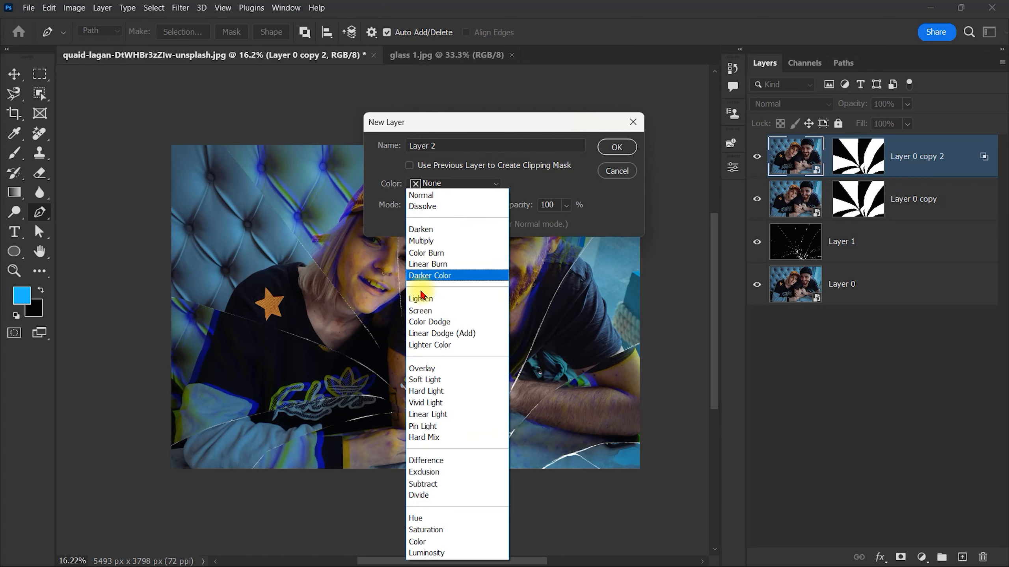
left_click(422, 369)
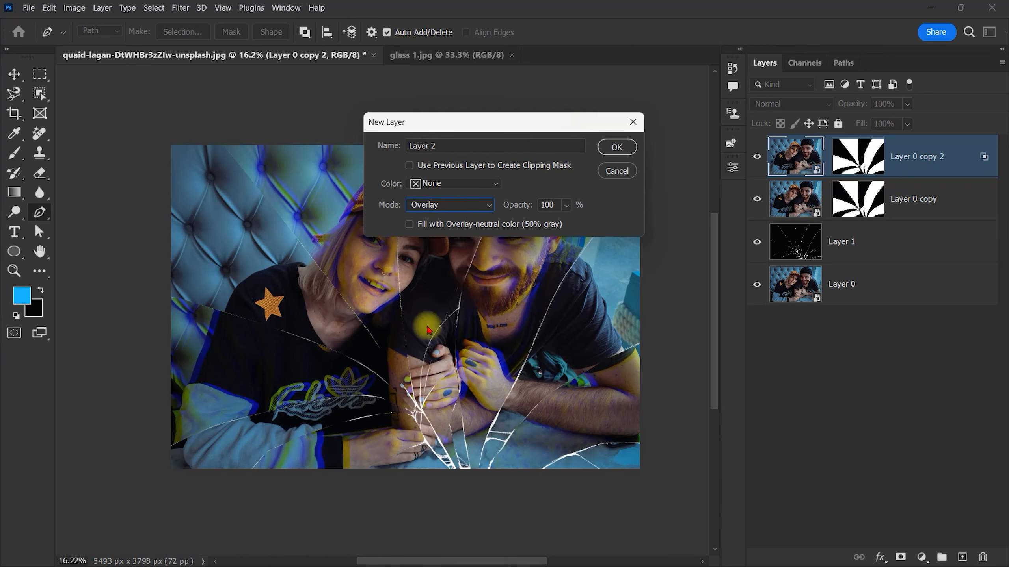
left_click(409, 224)
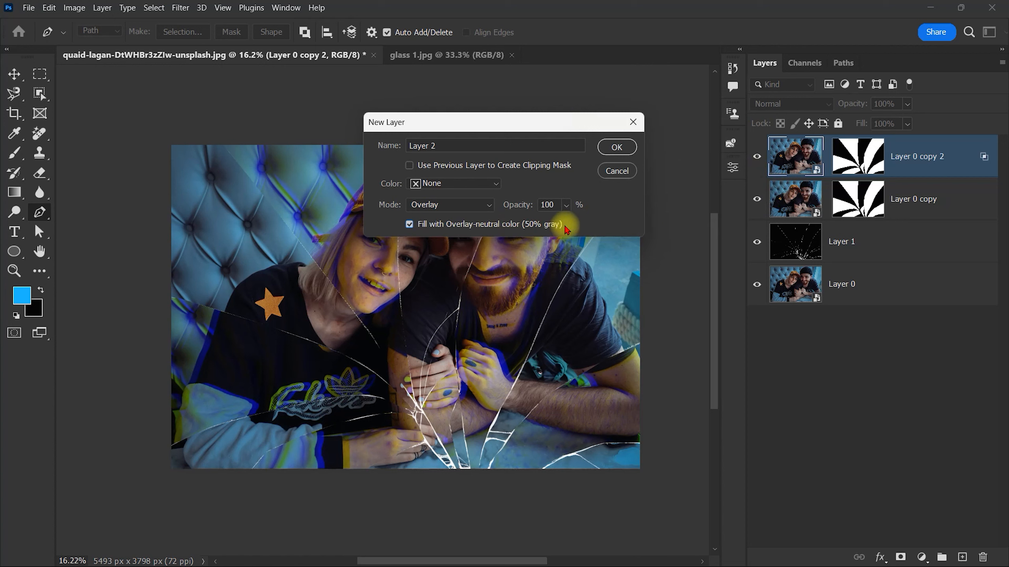
left_click(625, 144)
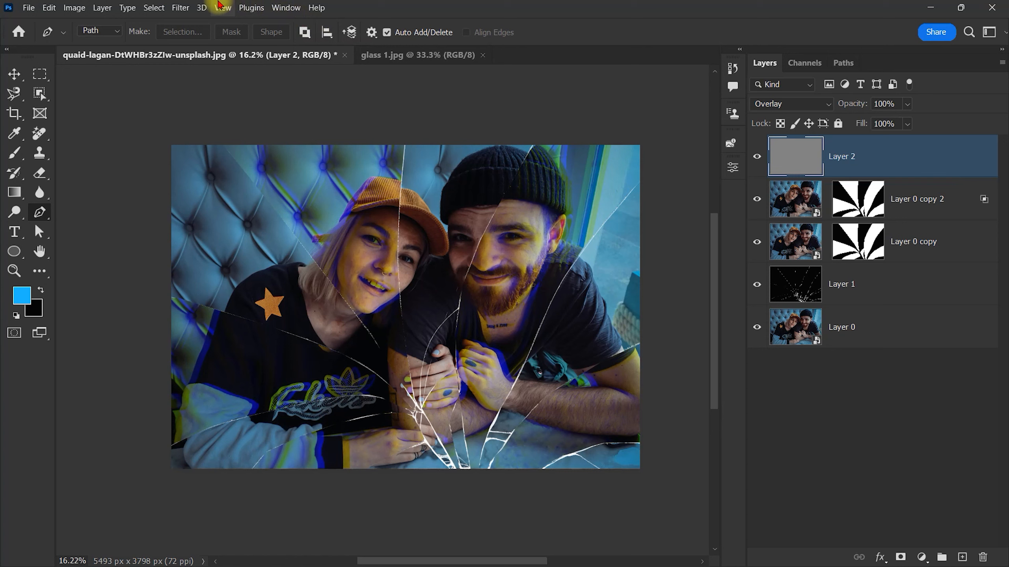
Step: Apply Add Noise to the gray Layer 2 with an amount of 22.04% and Uniform distribution
left_click(189, 11)
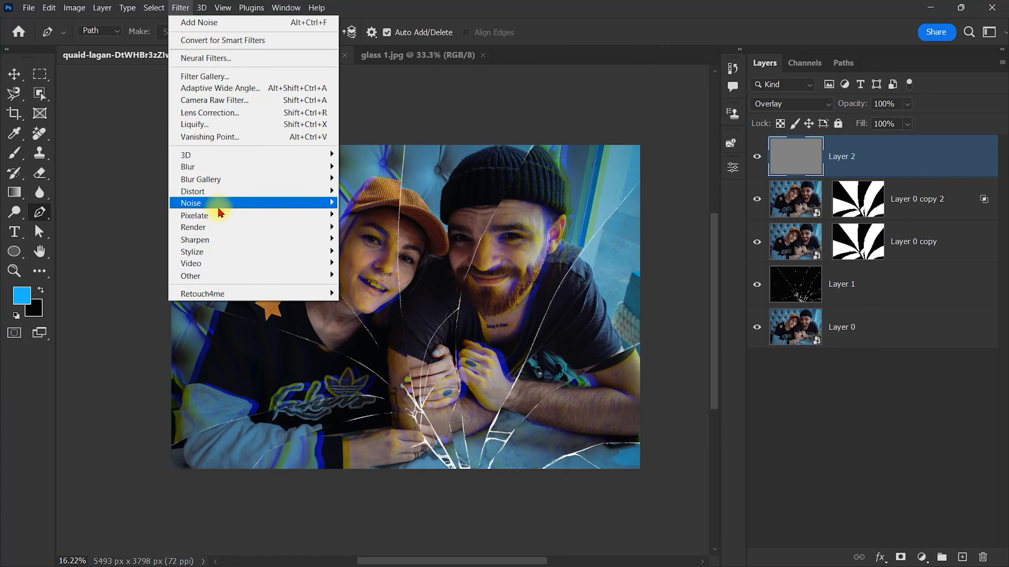
mouse_move(220, 203)
left_click(369, 203)
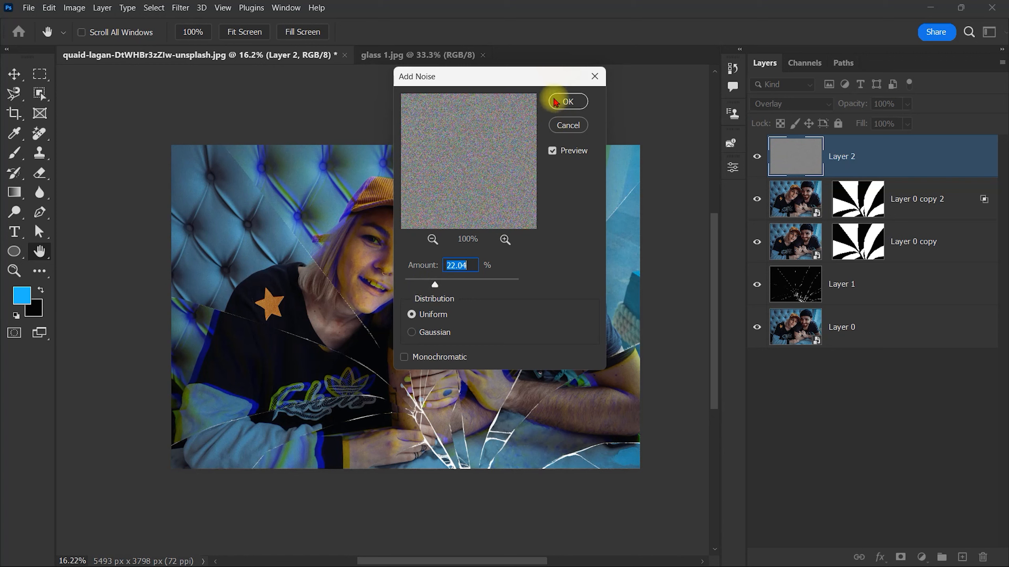
left_click(568, 101)
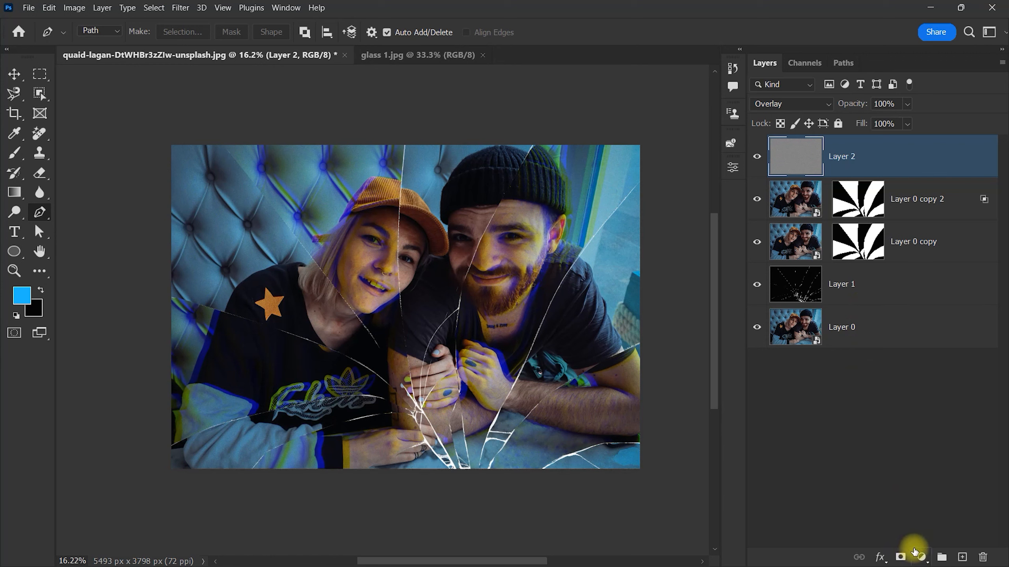
Step: Add a Curves adjustment layer above Layer 2 and raise the RGB midtones slightly to brighten the image
left_click(922, 558)
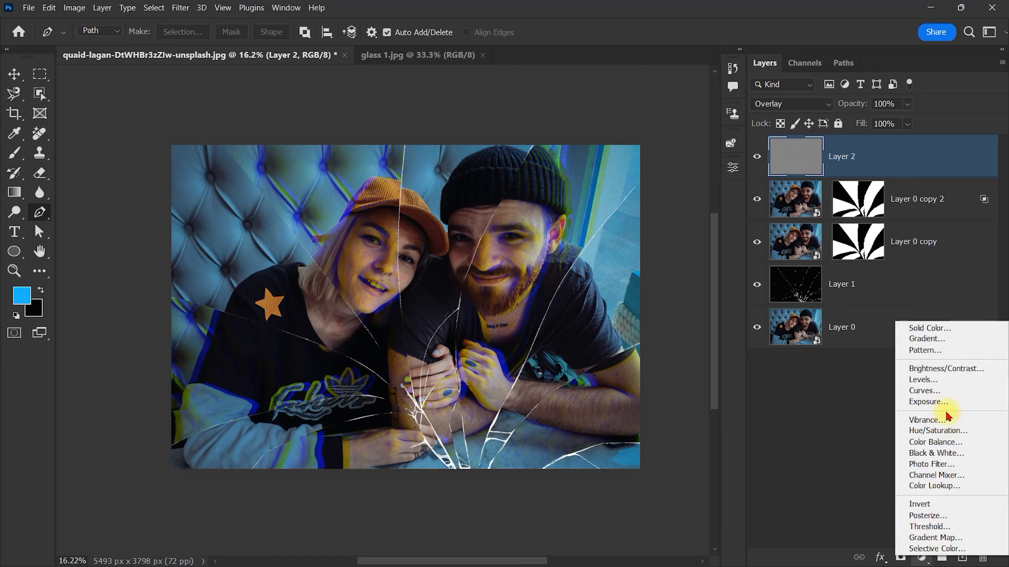
left_click(942, 392)
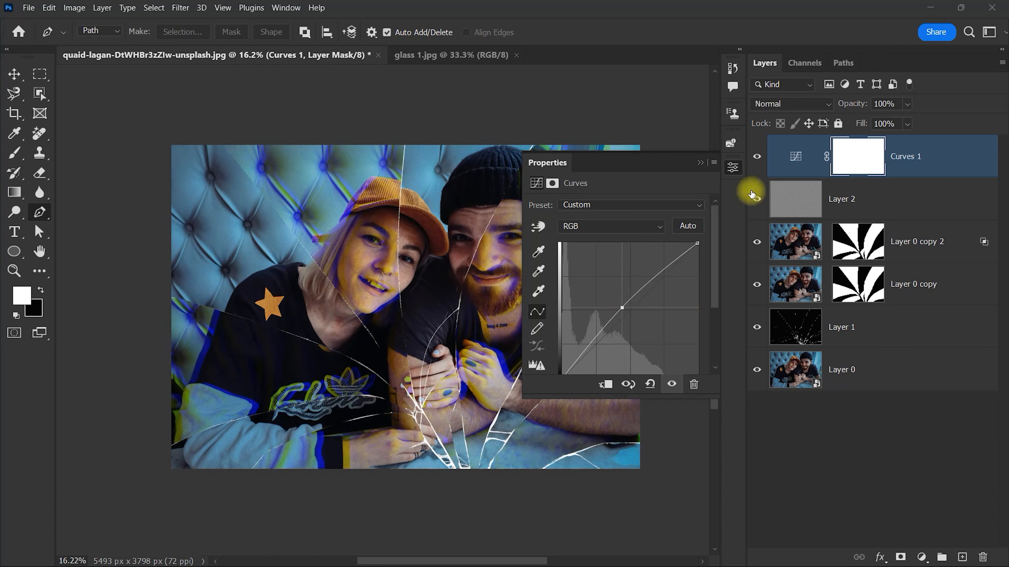
left_click(732, 166)
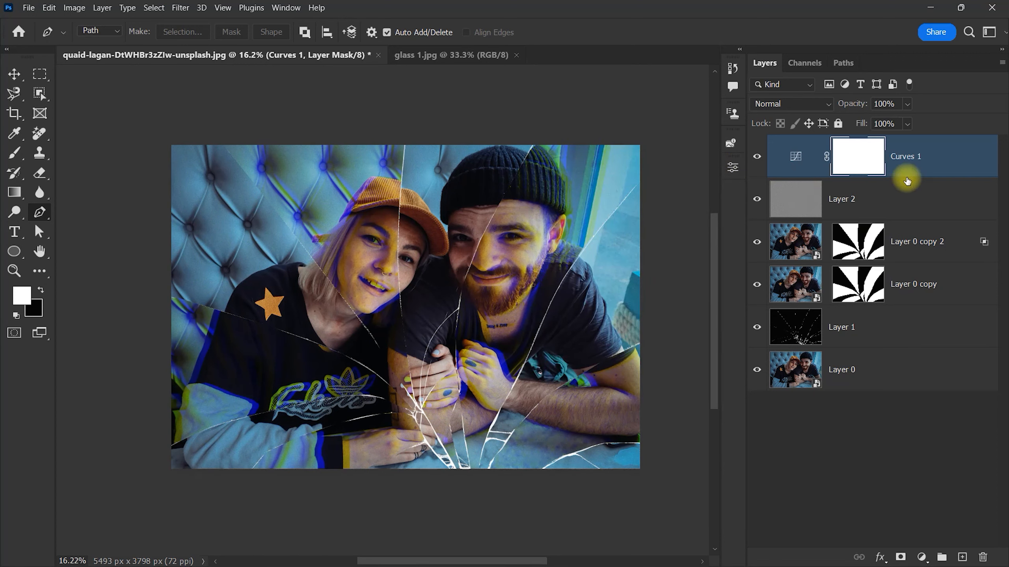
Step: Duplicate Layer 0 with the suggested name and move the copy to the top of the layer stack
left_click(856, 372)
right_click(857, 373)
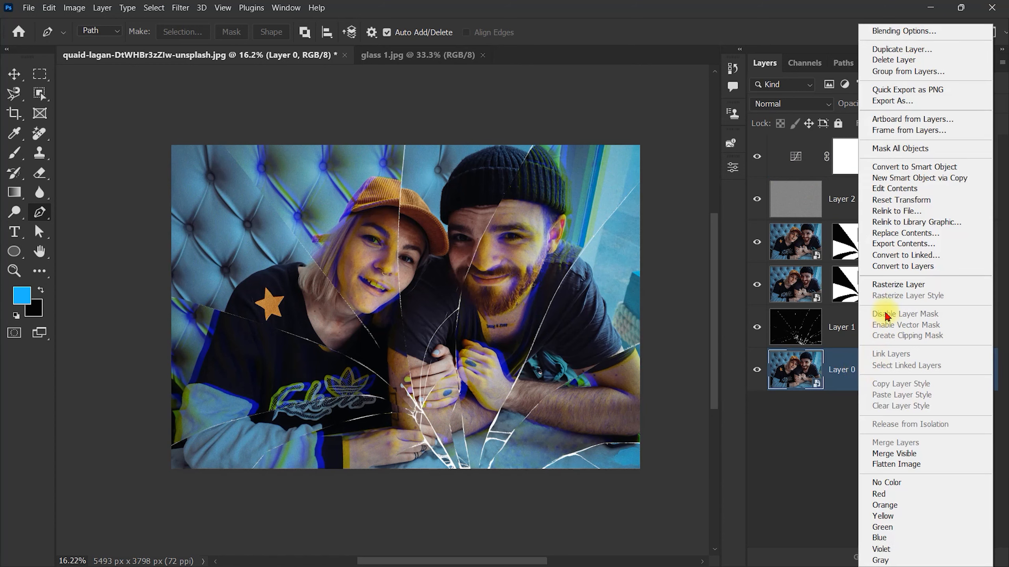
left_click(929, 50)
left_click(933, 180)
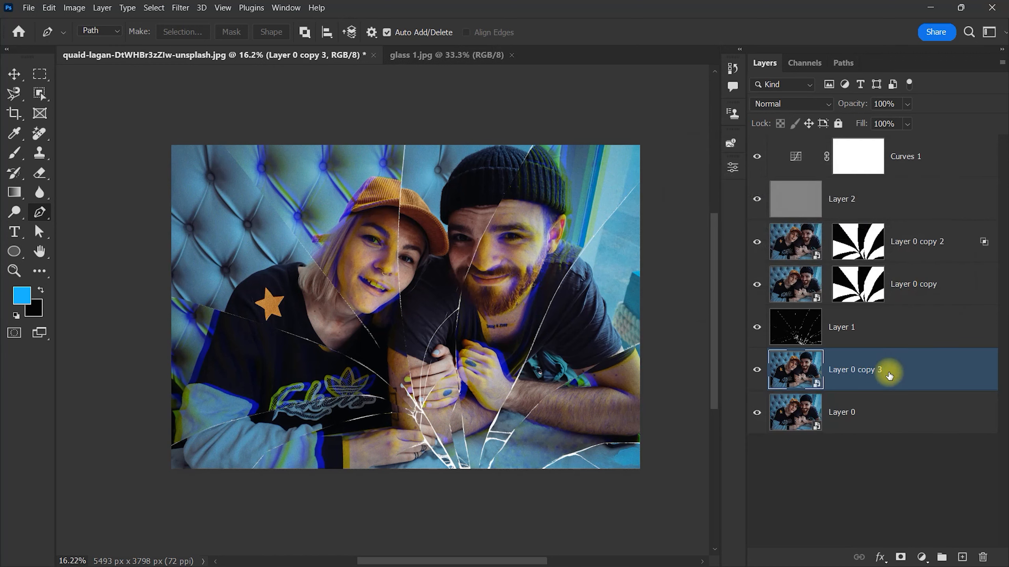
left_click_drag(890, 373, 901, 139)
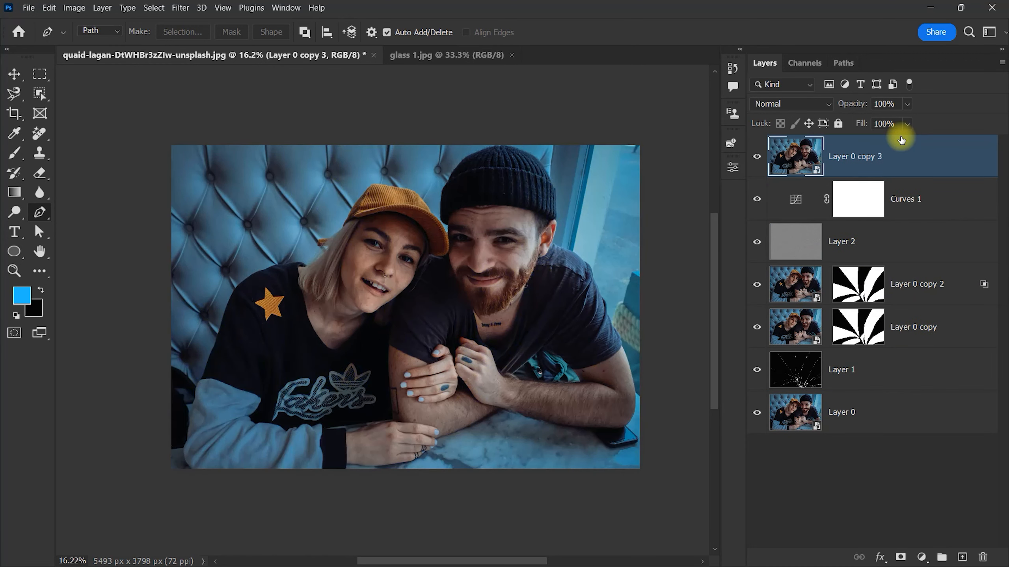
Step: Group all layers from Curves 1 down to Layer 0 and name the group EFFECT
left_click(907, 214)
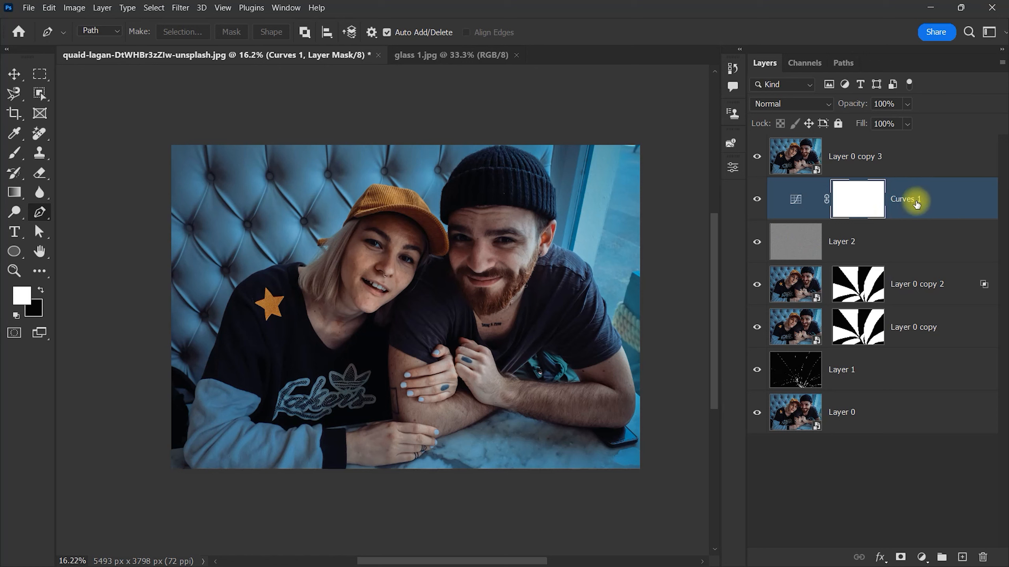
left_click(880, 424, "shift")
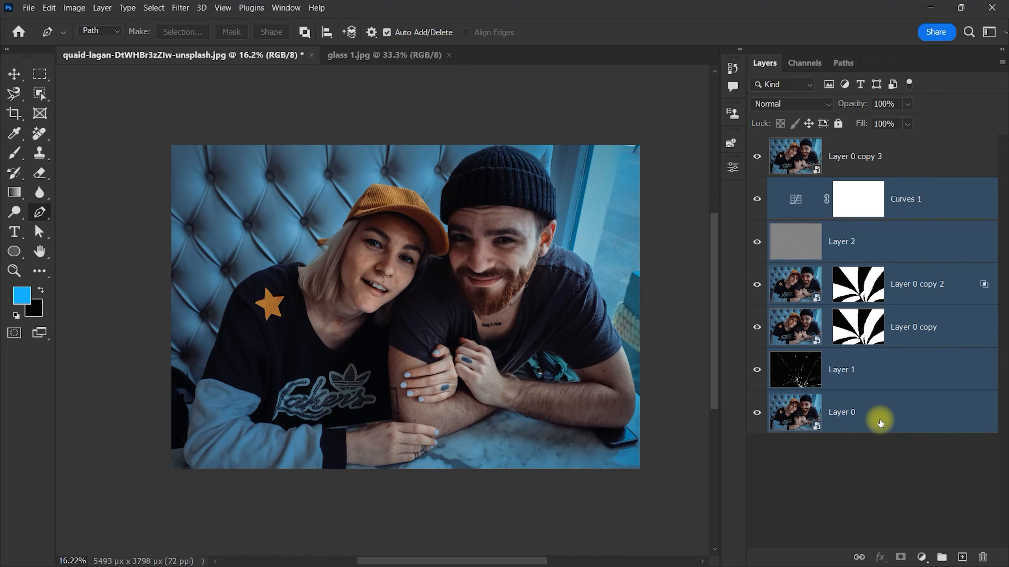
key("ctrl+g")
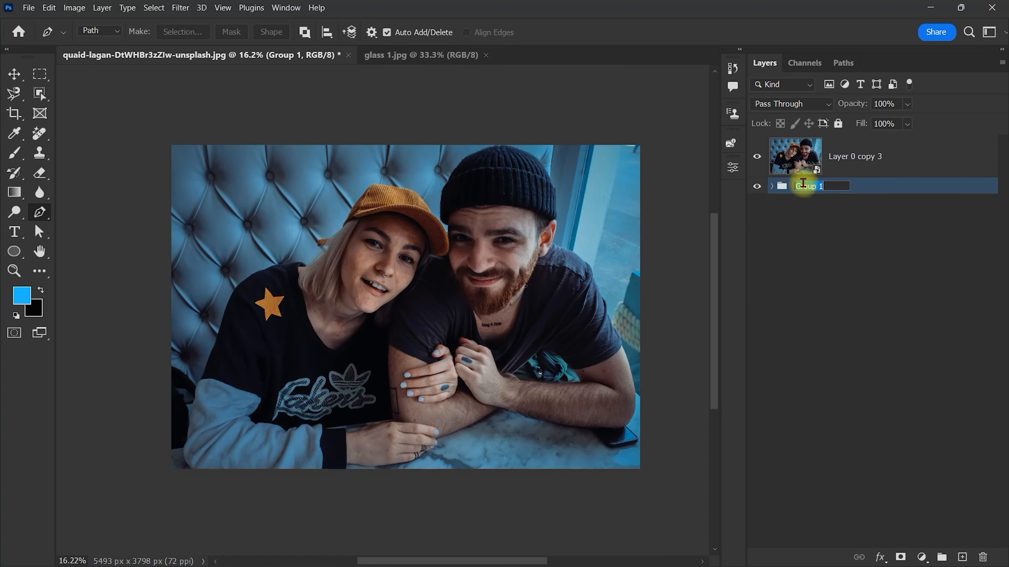
key("Return")
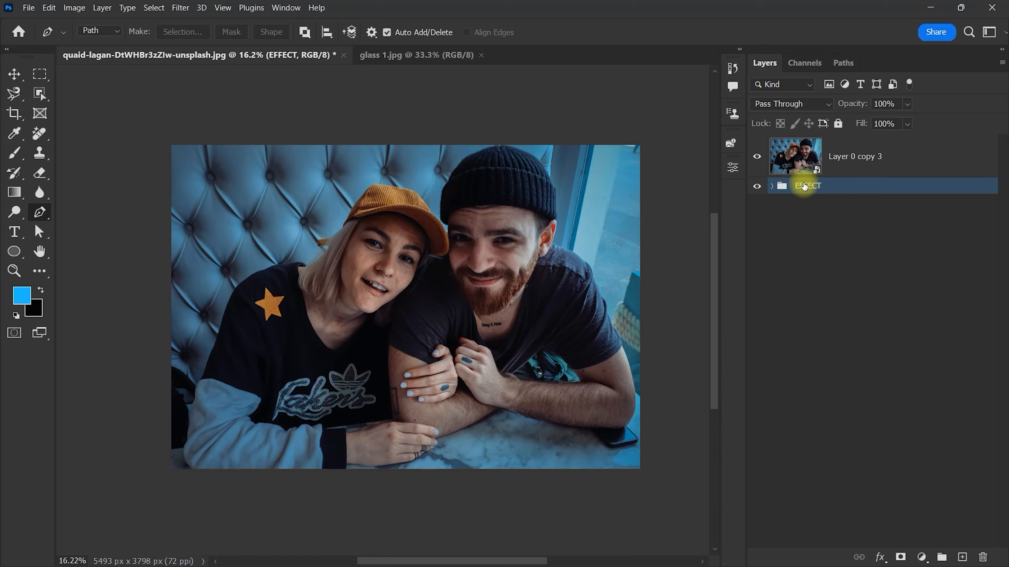
Step: Rename Layer 0 copy 3 as PLACE YOUR IMAGE HERE and hide it
double_click(844, 156)
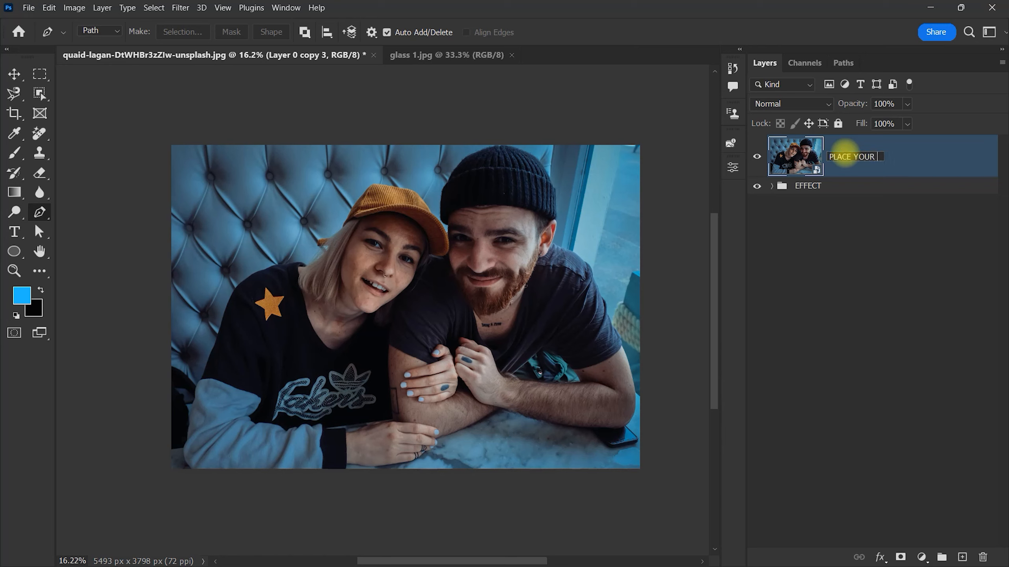
left_click(896, 300)
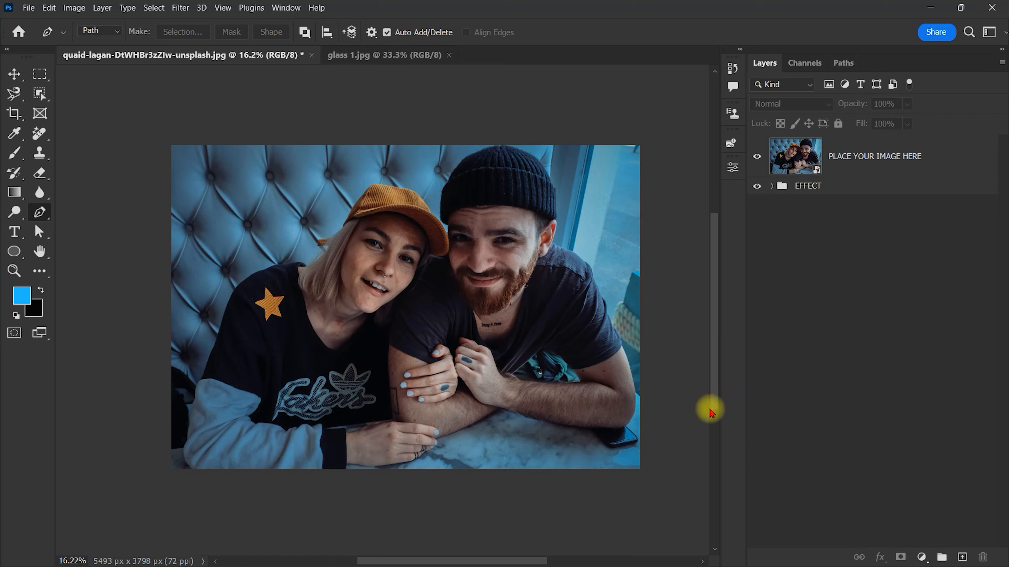
left_click(756, 159)
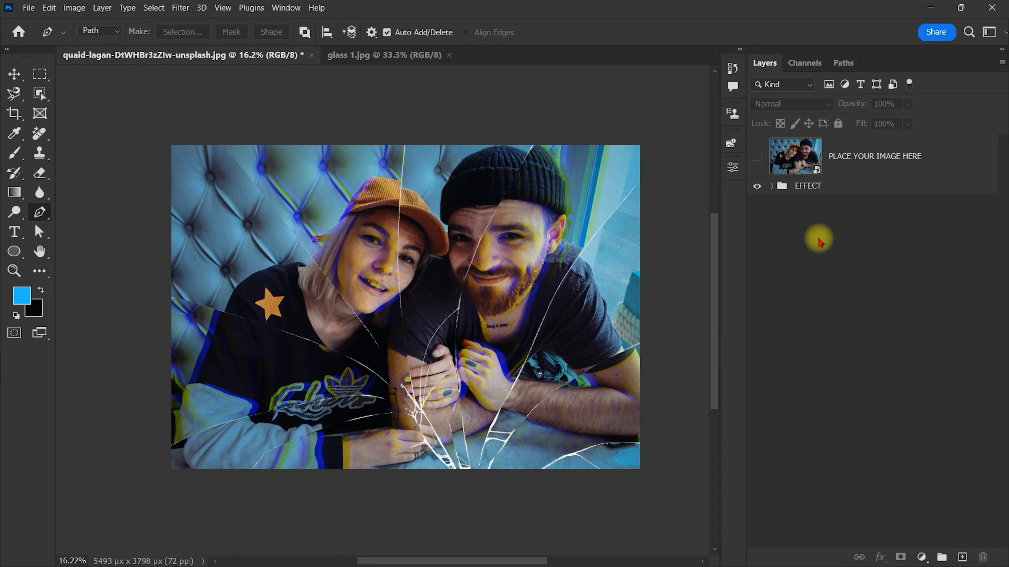
Step: Open the contents of the PLACE YOUR IMAGE HERE smart object and place the embedded portrait pexels-sound-on-3760913 from Downloads
double_click(778, 163)
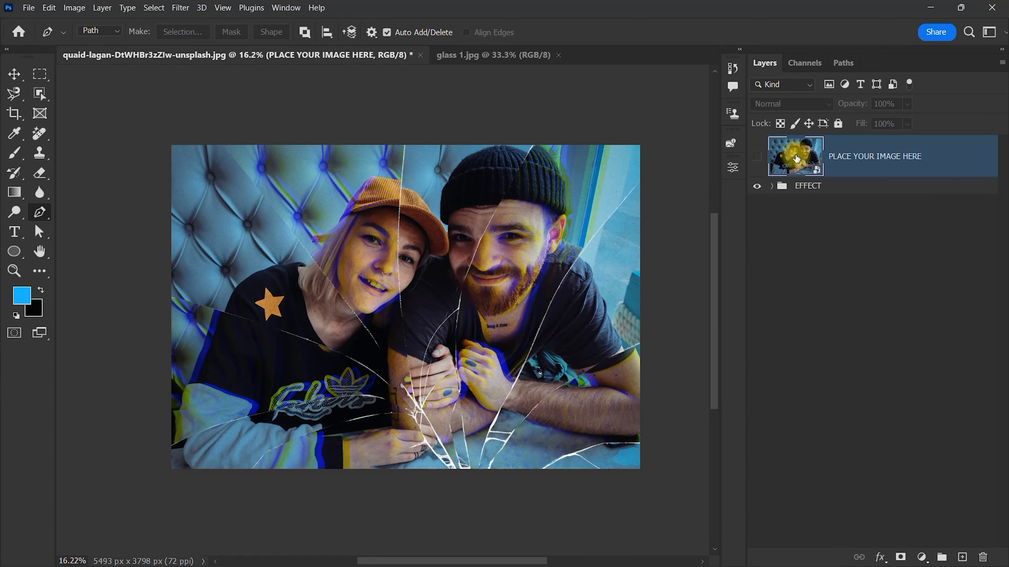
left_click(27, 8)
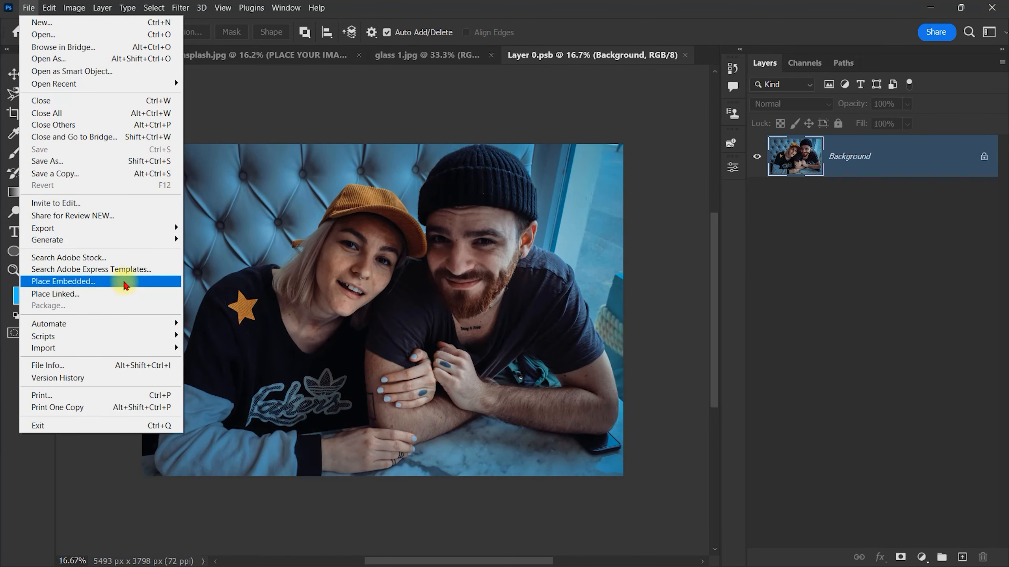
left_click(61, 282)
left_click(74, 151)
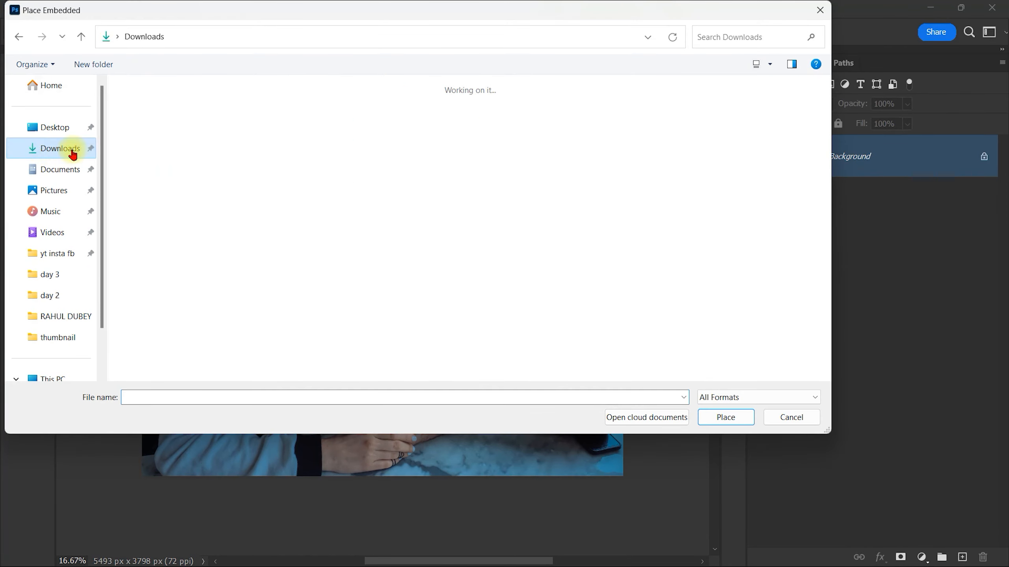
left_click(290, 124)
double_click(289, 121)
Step: Enlarge and reposition the placed portrait so it covers the whole canvas, and save and close Layer 0.psb
left_click_drag(493, 313, 624, 313)
left_click_drag(541, 288, 546, 376)
key("Return")
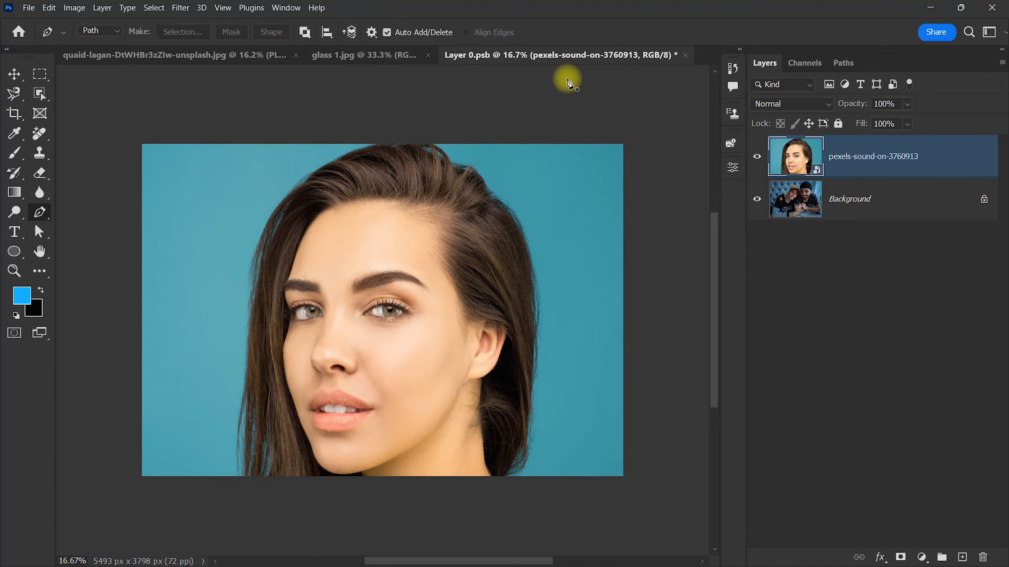
left_click(684, 55)
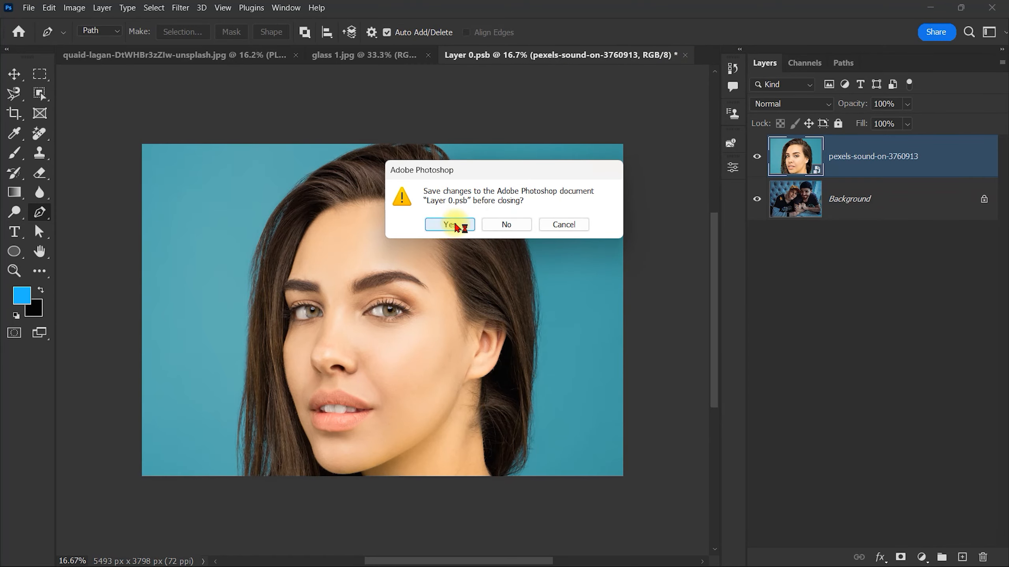
left_click(456, 227)
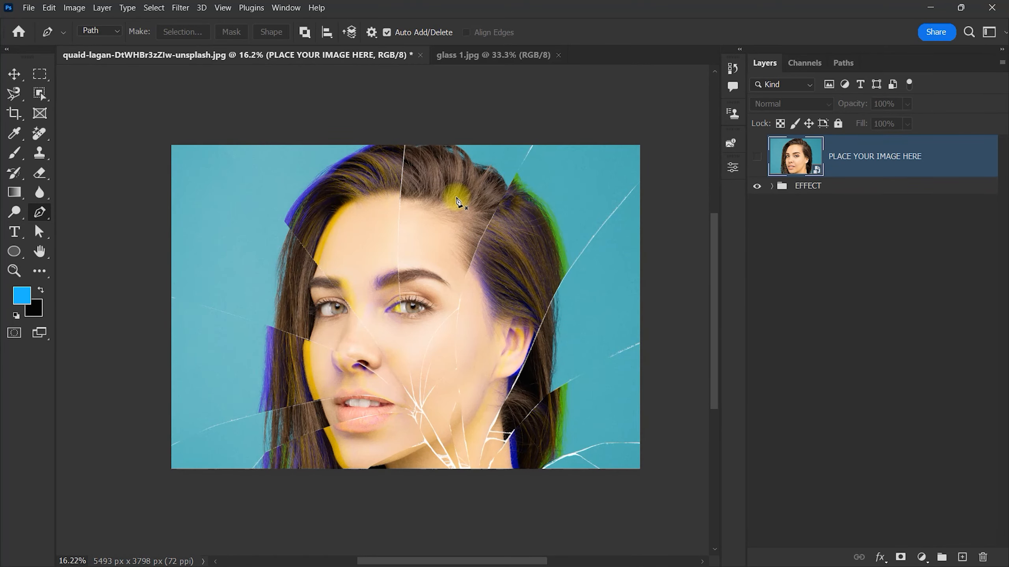